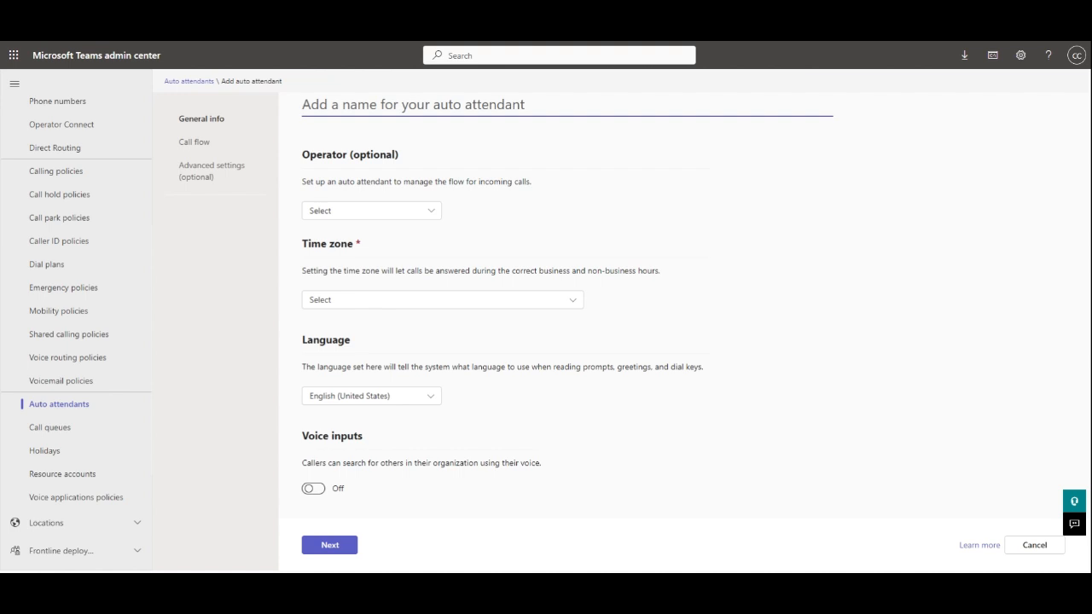
# - Name the new auto attendant AA_Main
pyautogui.write('AATest1')
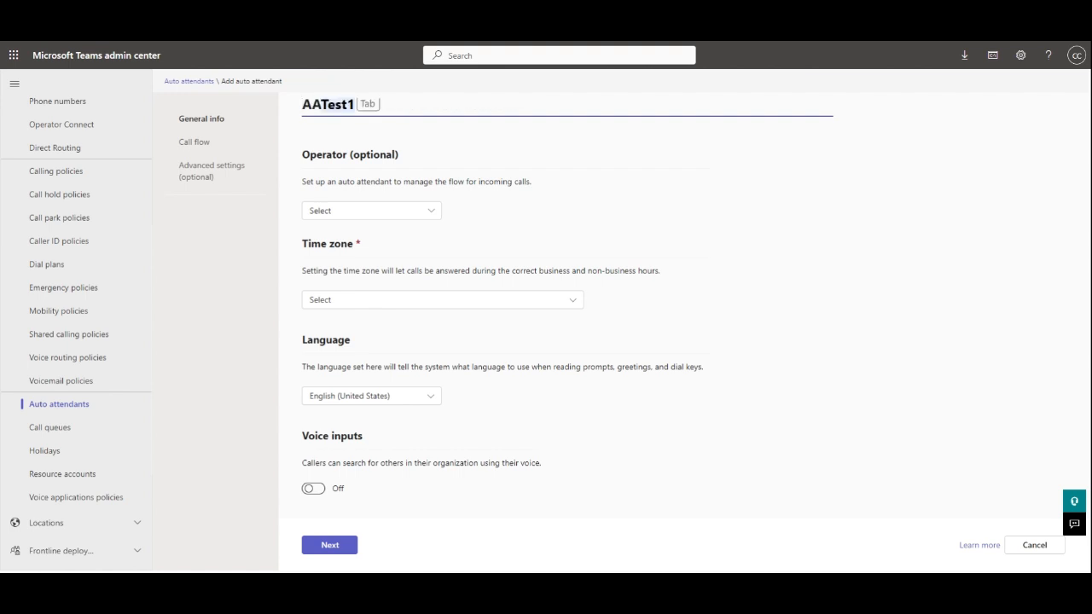
pyautogui.press('BackSpace')
pyautogui.press('BackSpace')
pyautogui.press('BackSpace')
pyautogui.press('BackSpace')
pyautogui.press('BackSpace')
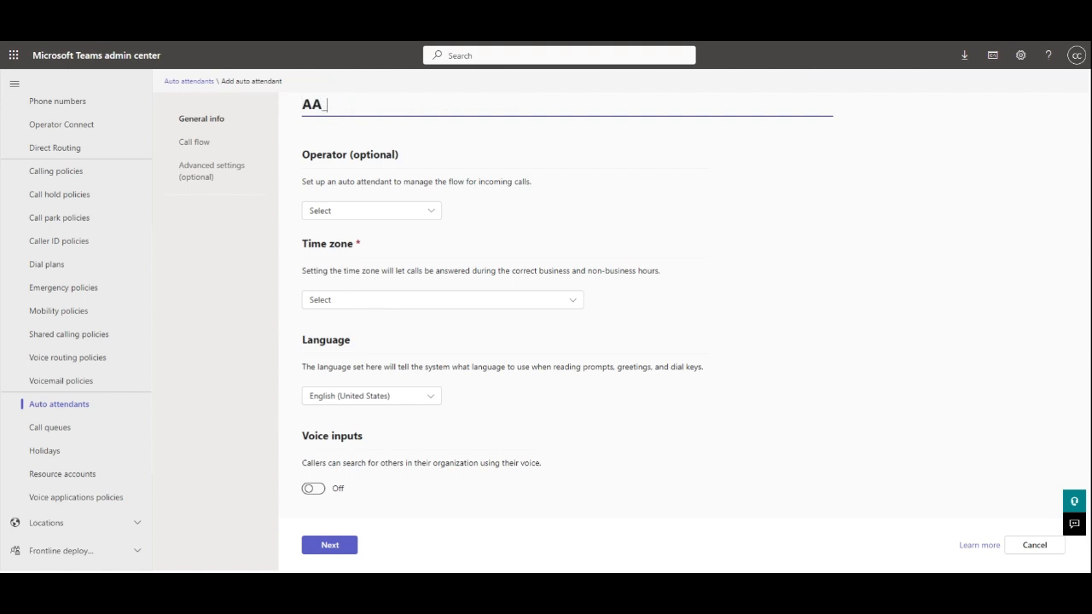
pyautogui.write('_Main')
# - Make a person in the organization, found by search, the auto attendant's operator
pyautogui.click(436, 217)
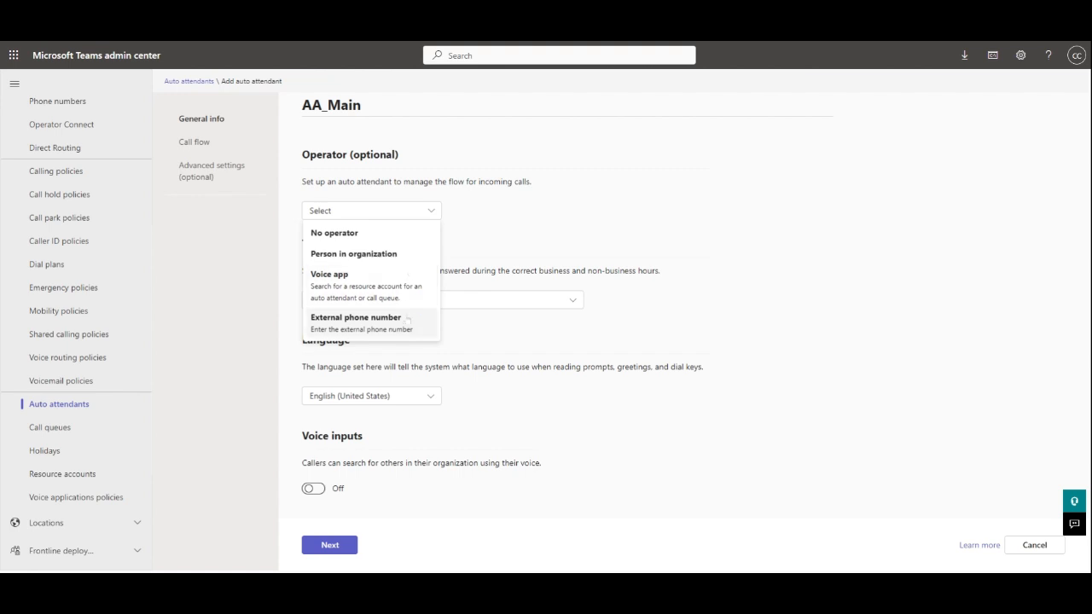
pyautogui.click(391, 255)
pyautogui.click(546, 211)
pyautogui.write('che')
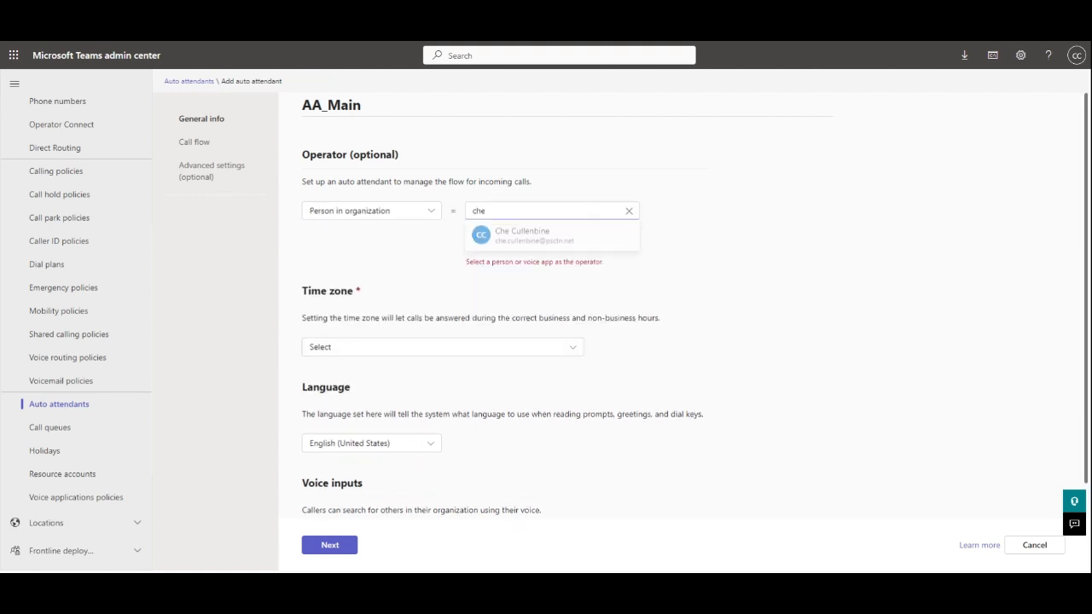
pyautogui.click(525, 236)
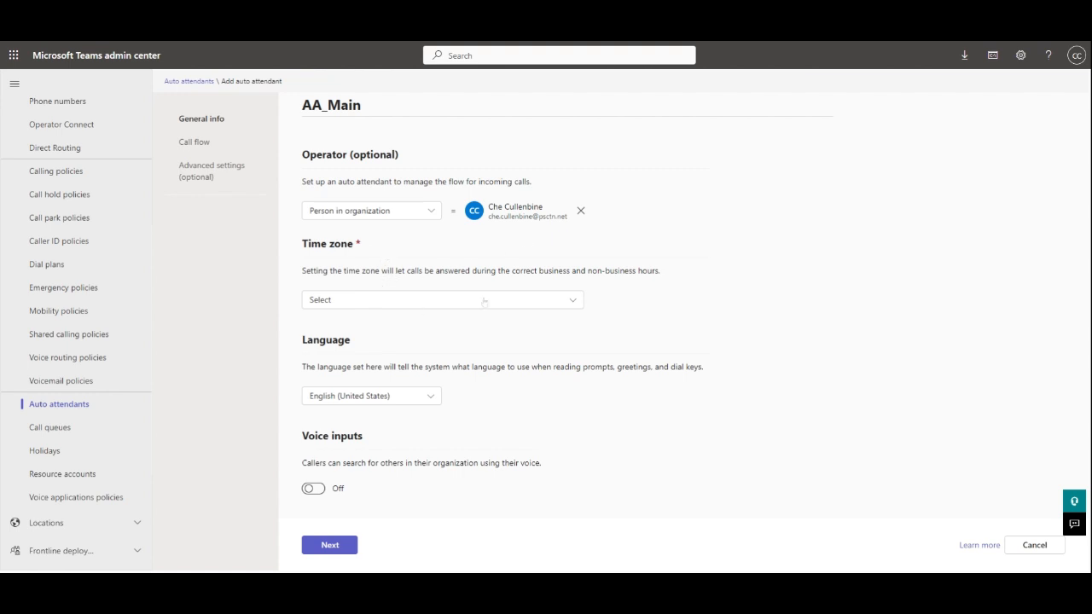
pyautogui.click(567, 302)
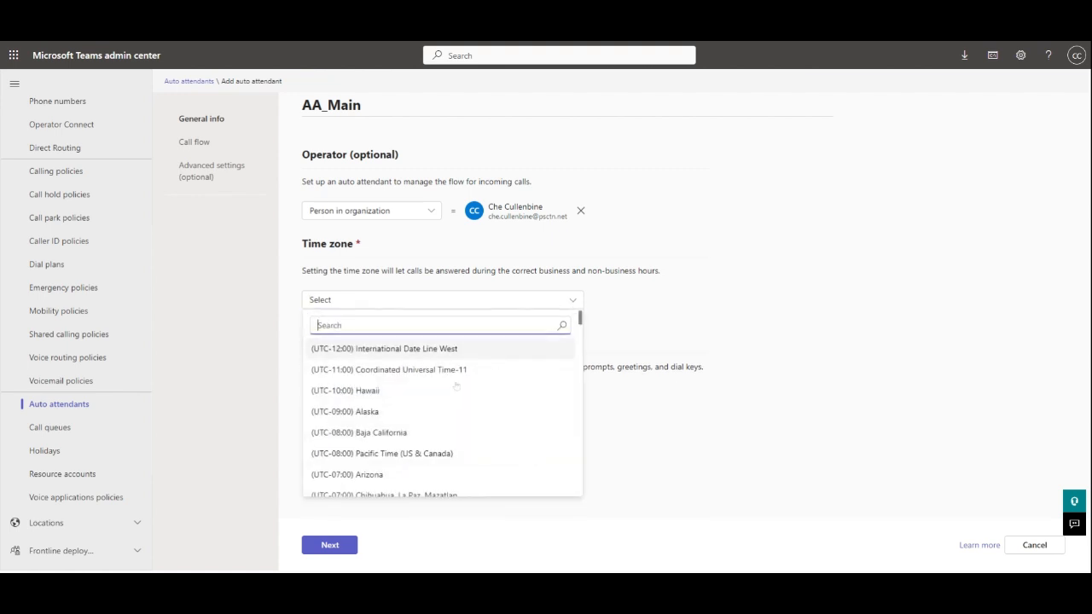
# - Use Pacific Time (US & Canada), keep English (United States), turn voice inputs on, and continue
pyautogui.click(426, 453)
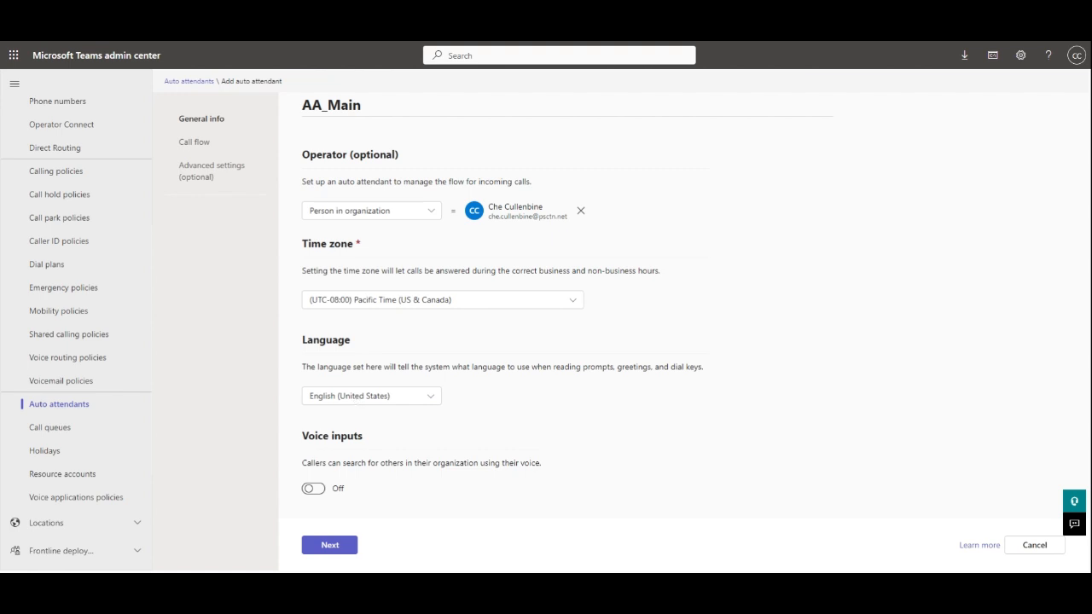
pyautogui.click(413, 395)
pyautogui.scroll(-10, 397, 343)
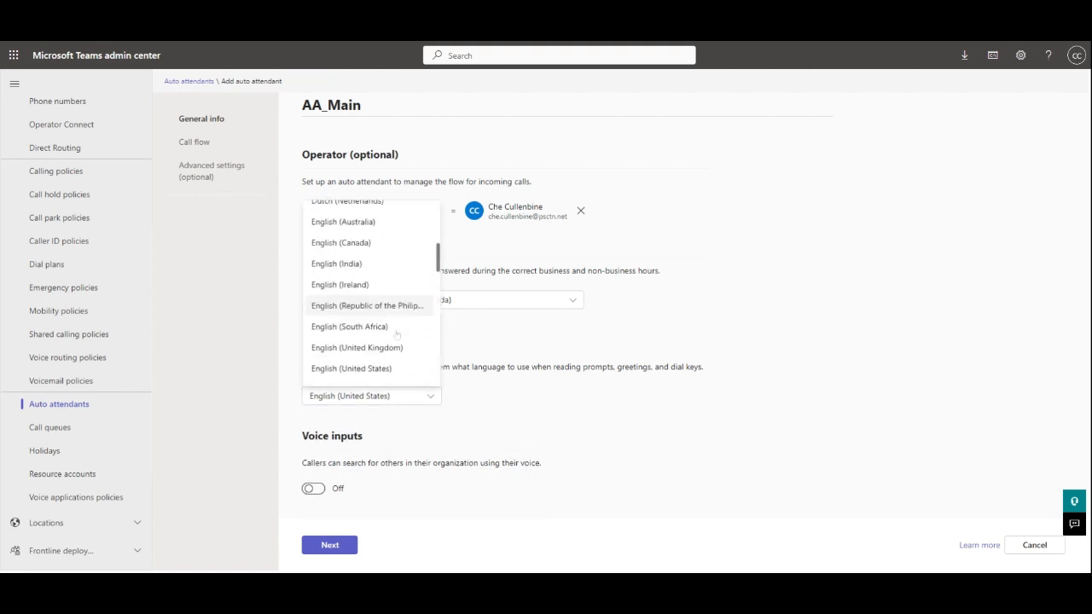
pyautogui.scroll(5, 397, 341)
pyautogui.scroll(6, 396, 342)
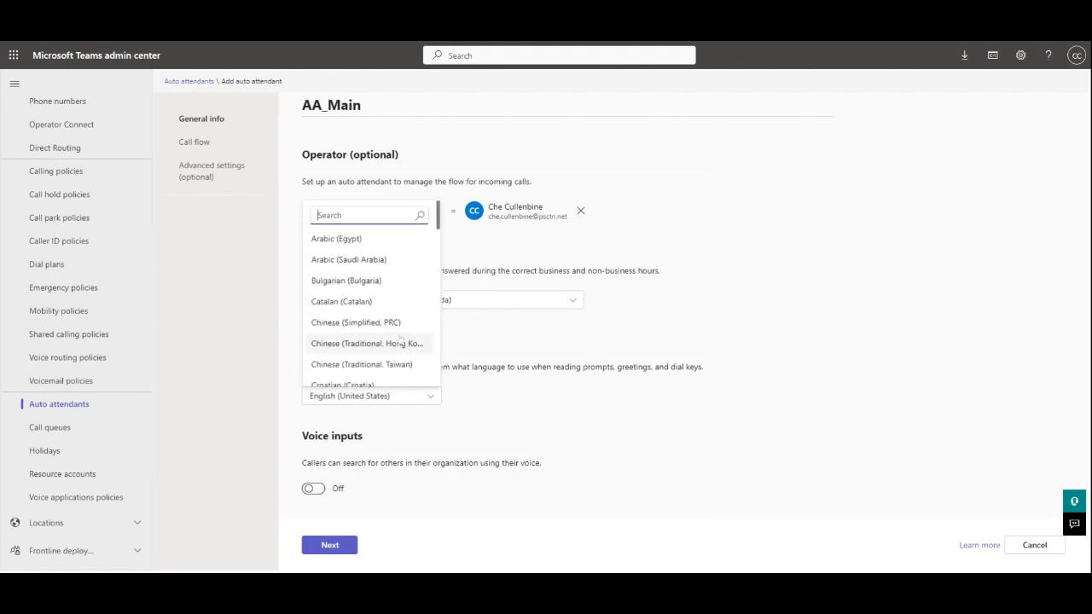
pyautogui.click(482, 399)
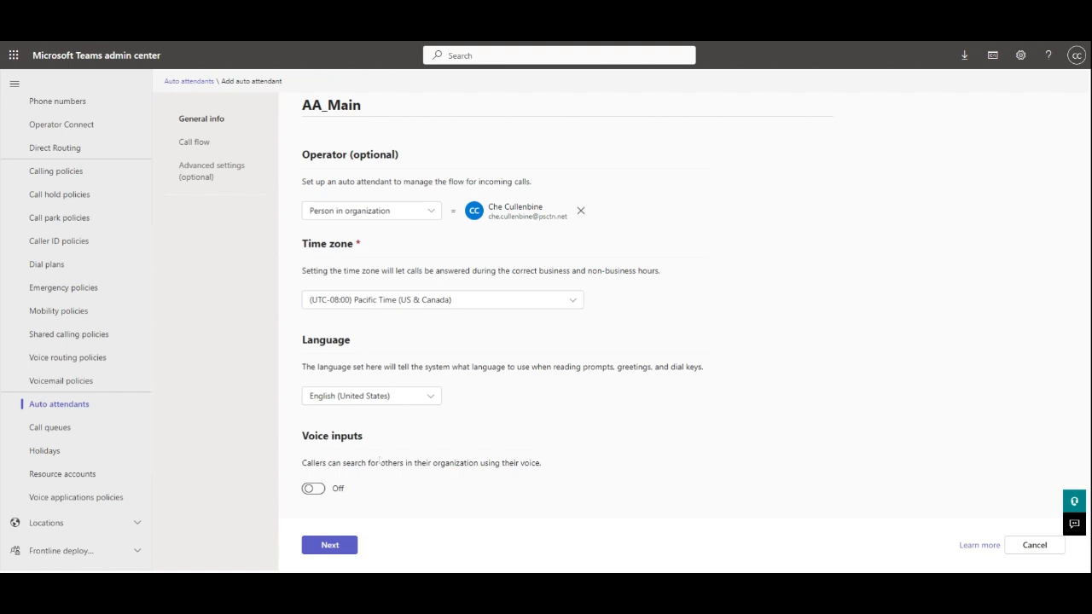
pyautogui.click(313, 489)
pyautogui.click(331, 544)
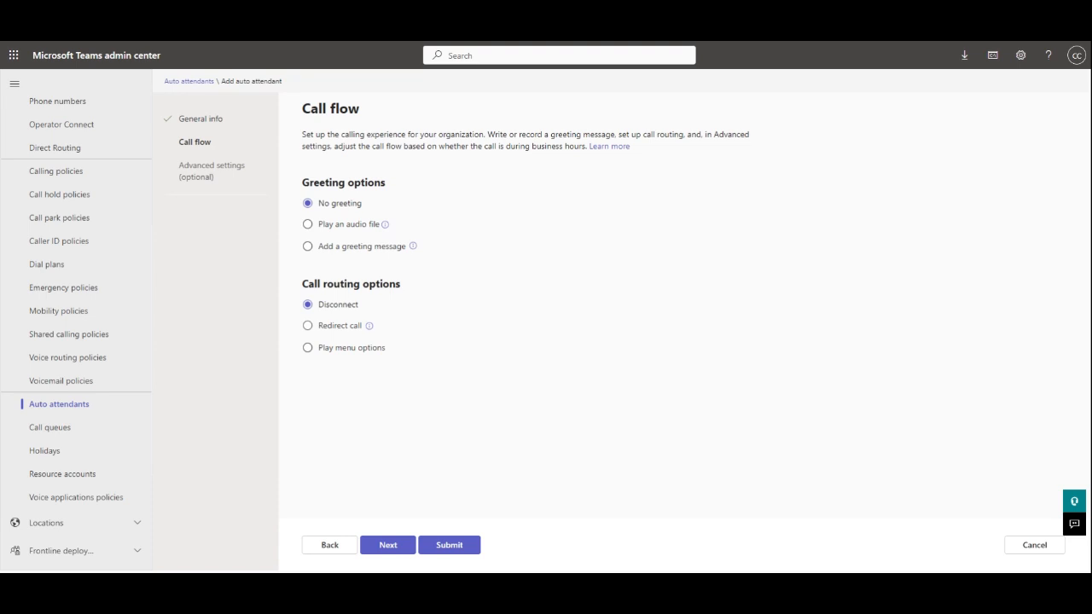
# - Route calls to Play menu options, using a typed greeting message instead of audio
pyautogui.click(308, 348)
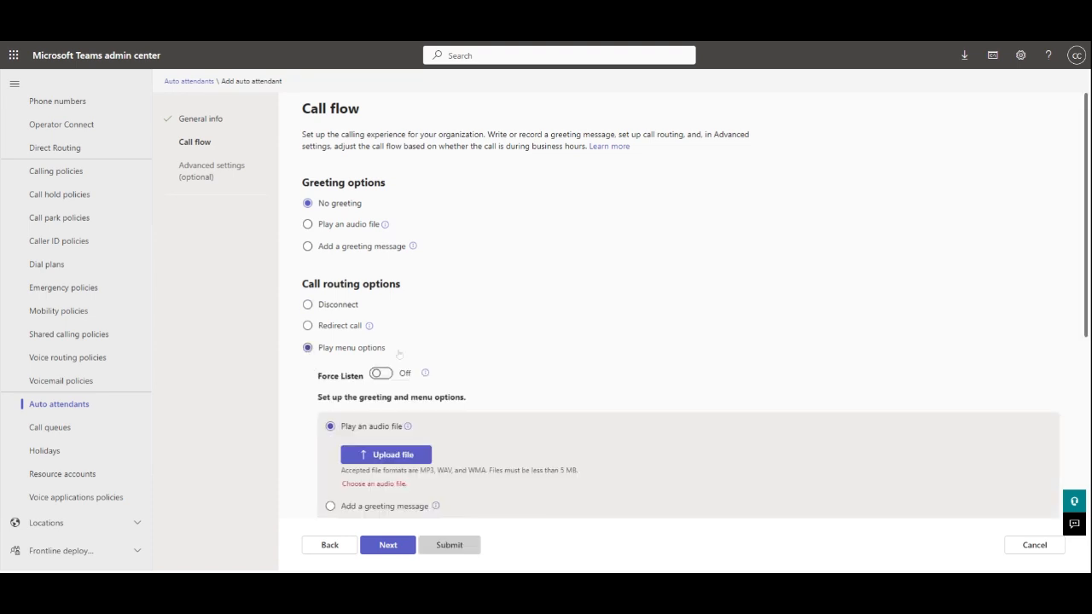
pyautogui.scroll(-4, 669, 305)
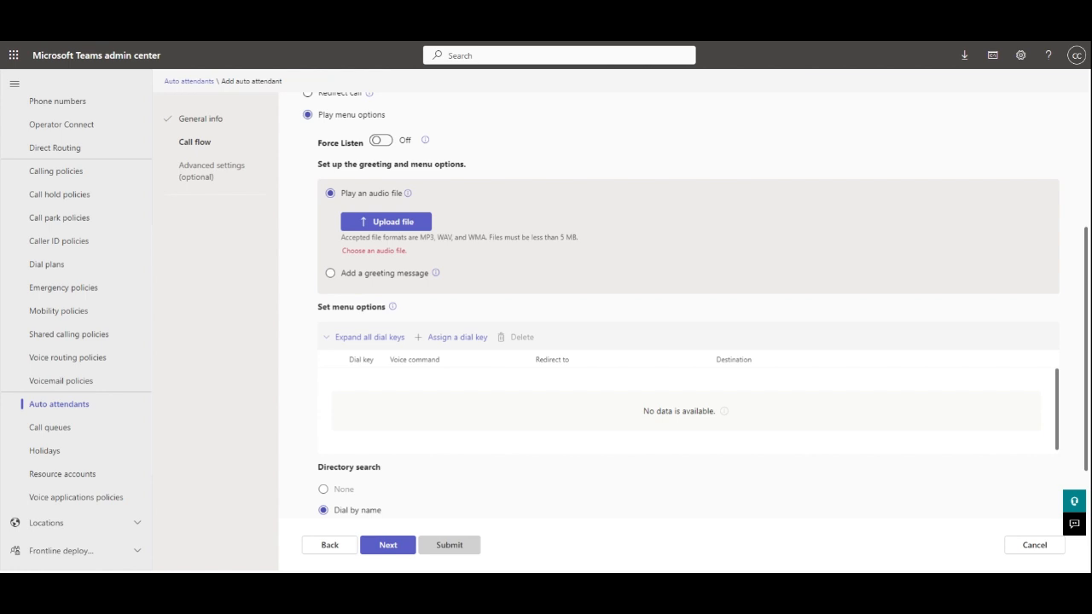
pyautogui.click(330, 272)
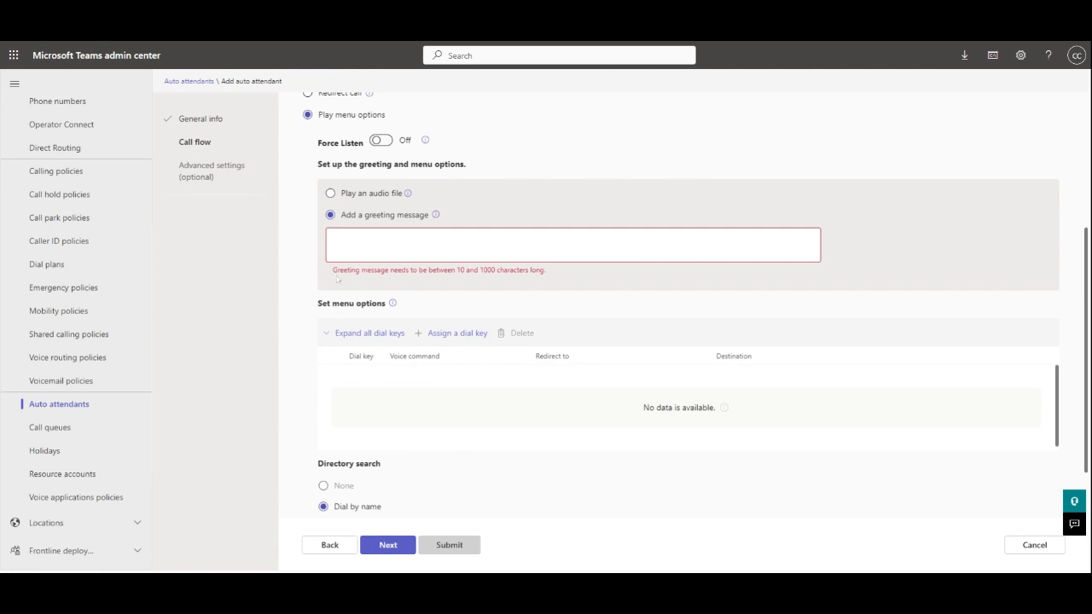
# - Paste the PSCTN Services menu greeting and add a blank dial-key row
pyautogui.write('Thank you for calling PSCTN Services. Please listen to the following menu options. For Sales, press one or say Sales. For Support, press two or say Support. To hear our office hours and our mailing address, press seven or say office hours. To reach our voice enabled user directory, press nine or say directory. To be connected to an operator, press zero or say operator')
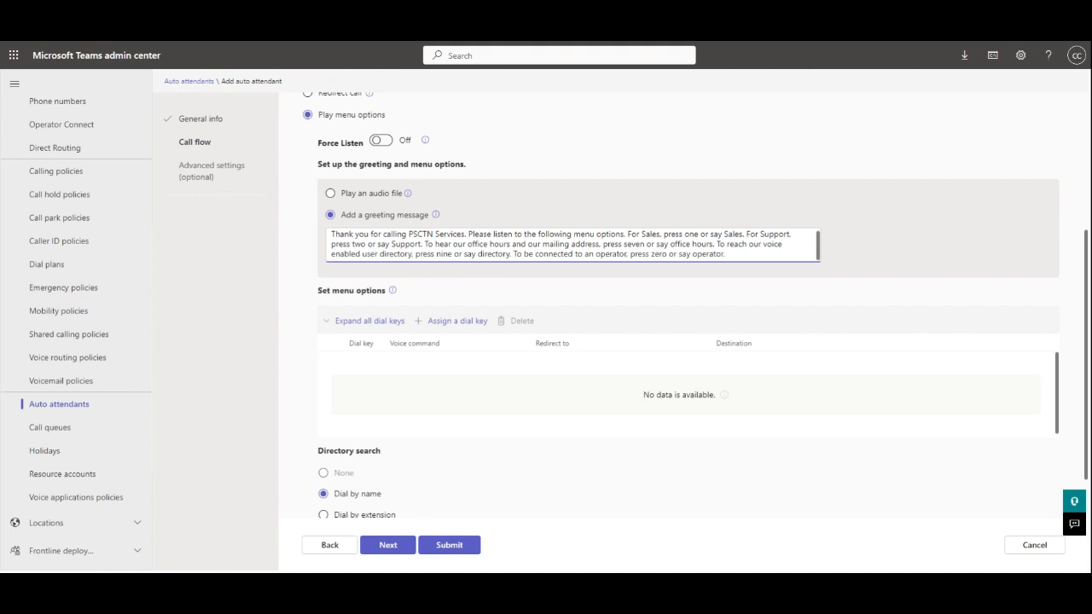
pyautogui.scroll(-1, 307, 297)
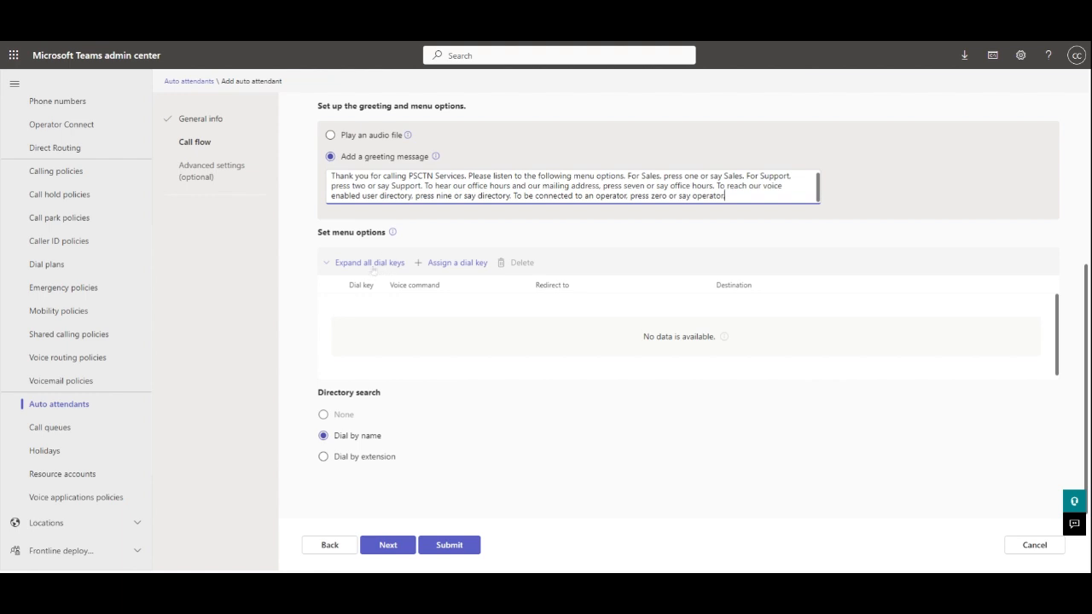
pyautogui.click(456, 264)
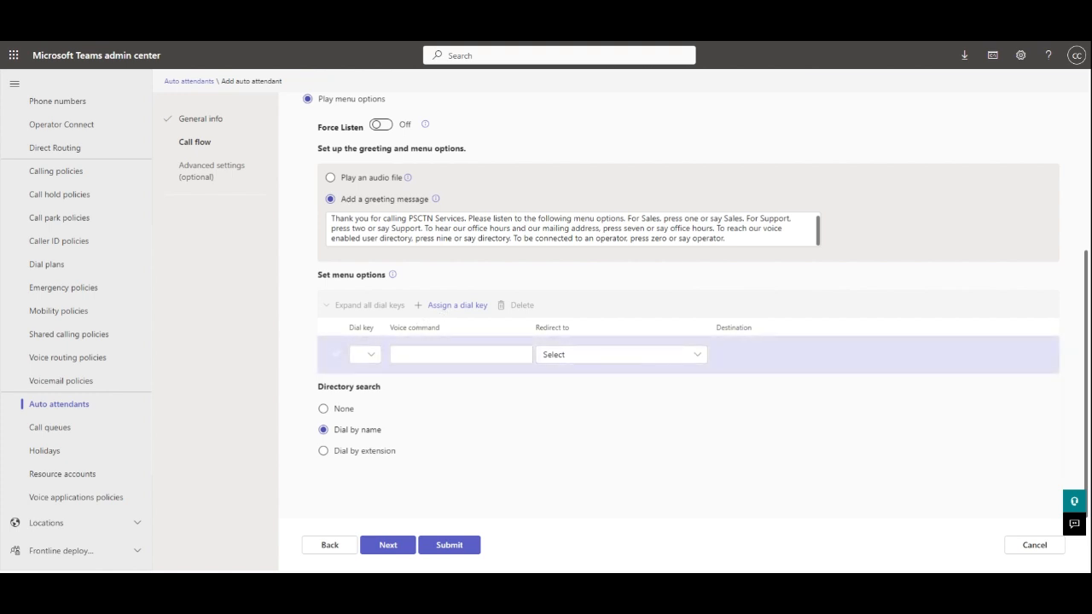
# - Map dial key 1 with voice command 'Sales' to the voice app CQ_Sales
pyautogui.click(370, 354)
pyautogui.click(359, 123)
pyautogui.press('Tab')
pyautogui.write('Sales')
pyautogui.click(698, 356)
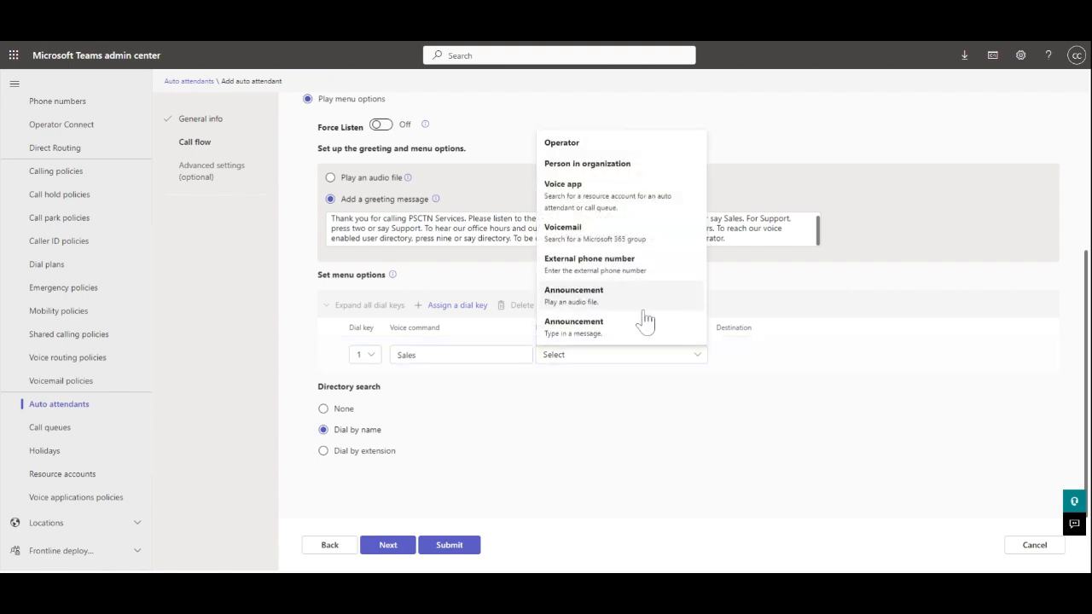
pyautogui.click(580, 205)
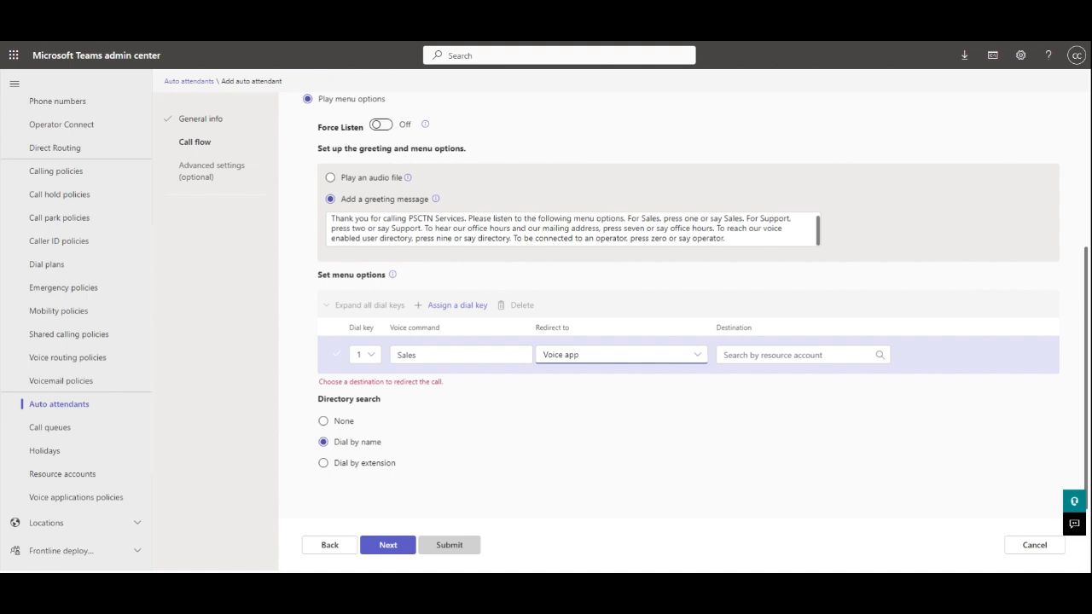
pyautogui.click(799, 355)
pyautogui.write('CQ_')
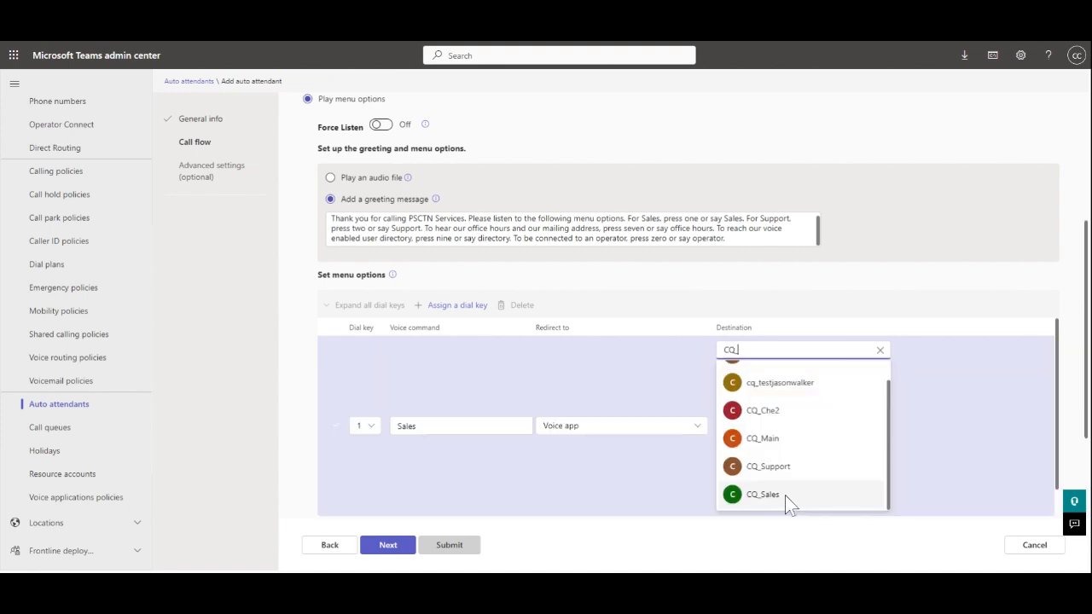
pyautogui.click(784, 496)
# - Add dial key 2 with voice command 'Support', redirecting to the voice app CQ_Support
pyautogui.click(459, 309)
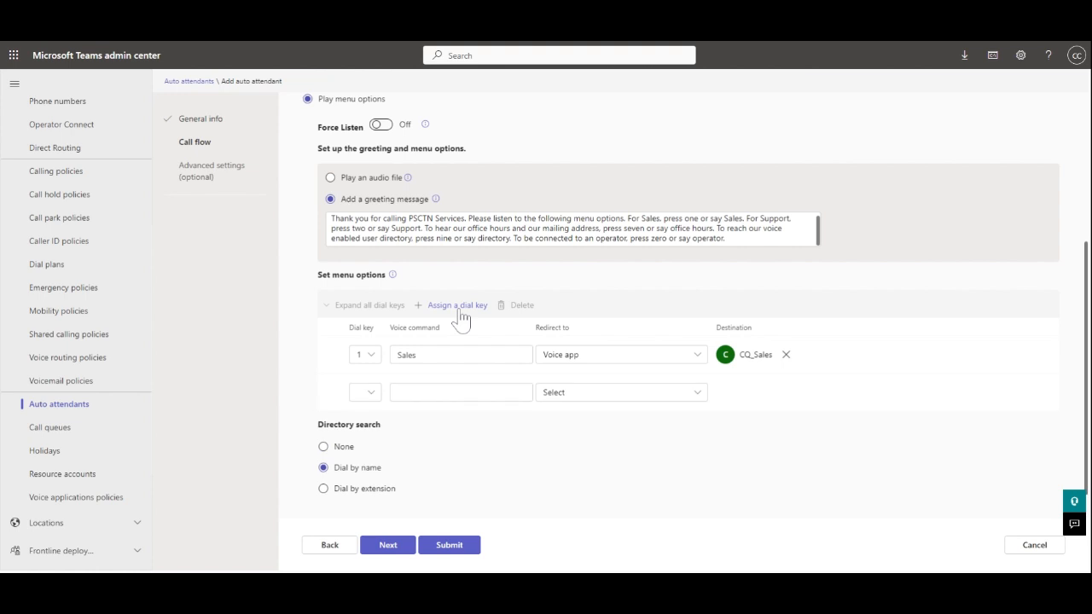
pyautogui.click(370, 393)
pyautogui.click(378, 190)
pyautogui.click(428, 392)
pyautogui.write('Support')
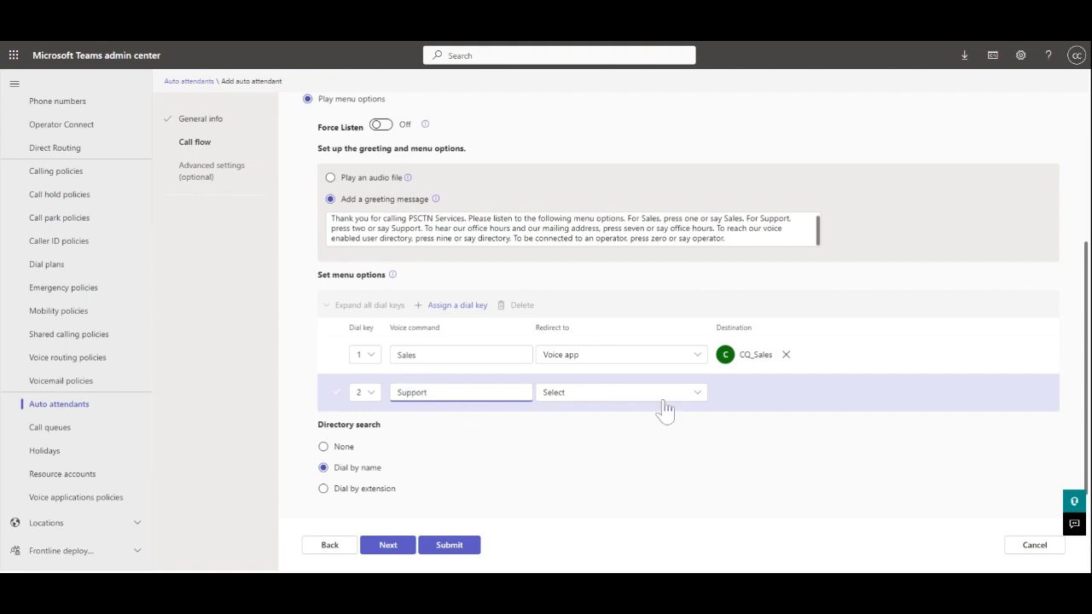
pyautogui.click(695, 394)
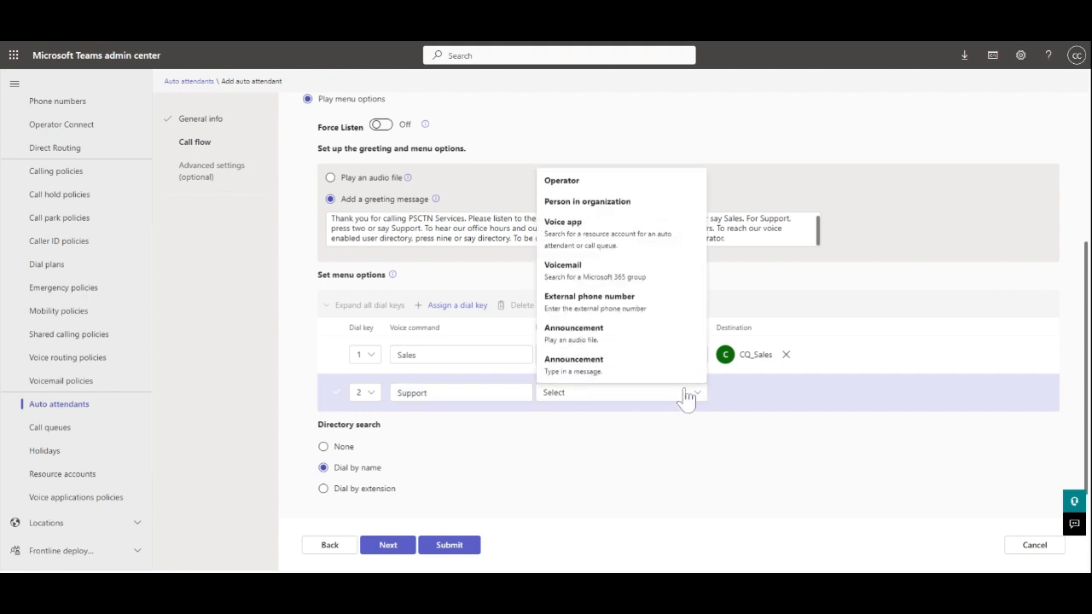
pyautogui.click(601, 238)
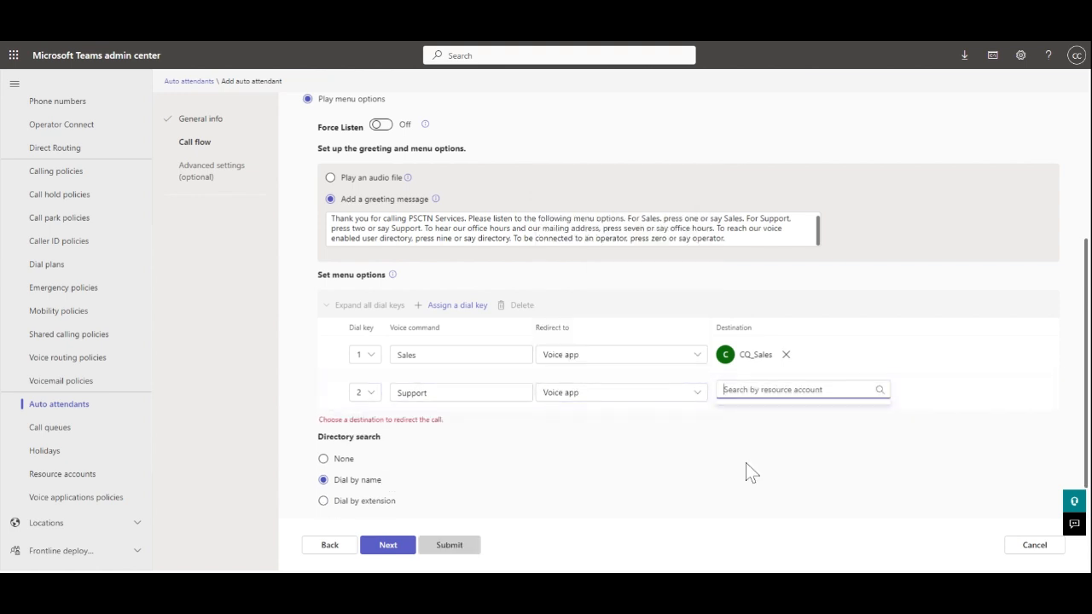
pyautogui.write('CQ_')
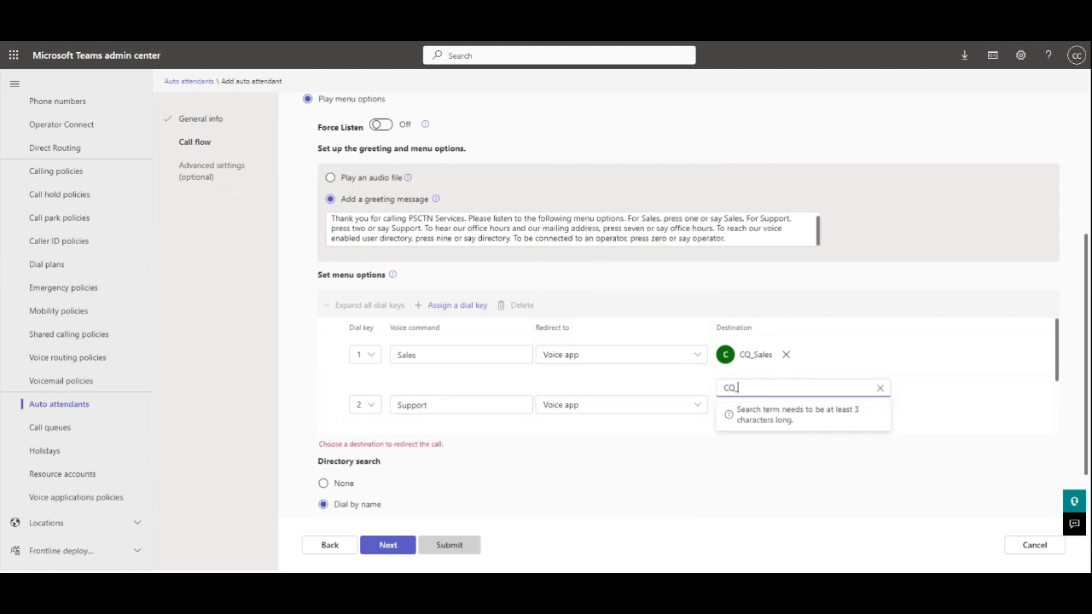
pyautogui.scroll(-1, 792, 490)
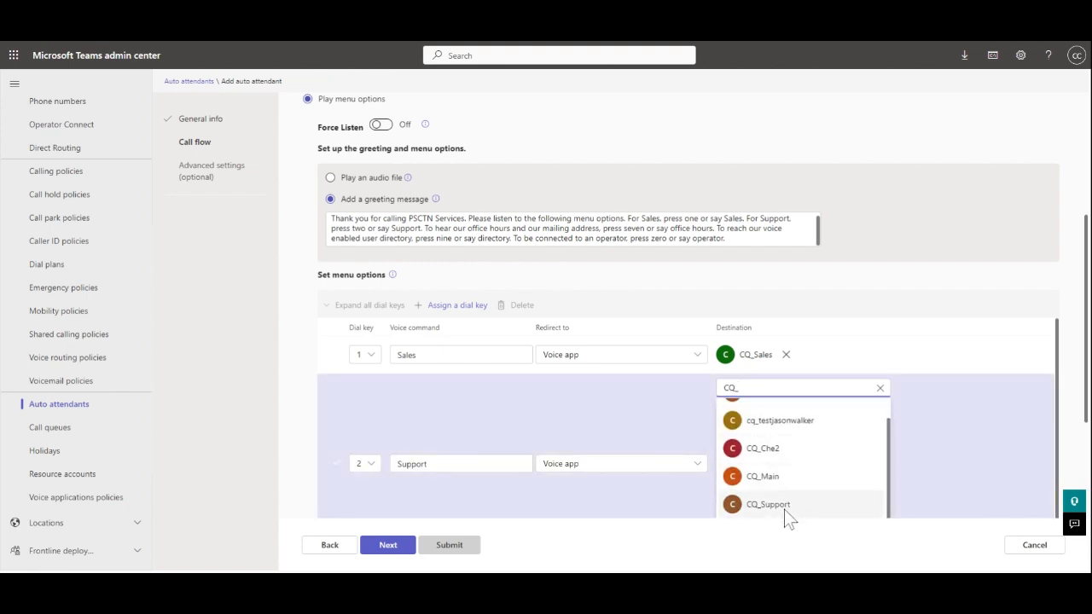
pyautogui.click(785, 510)
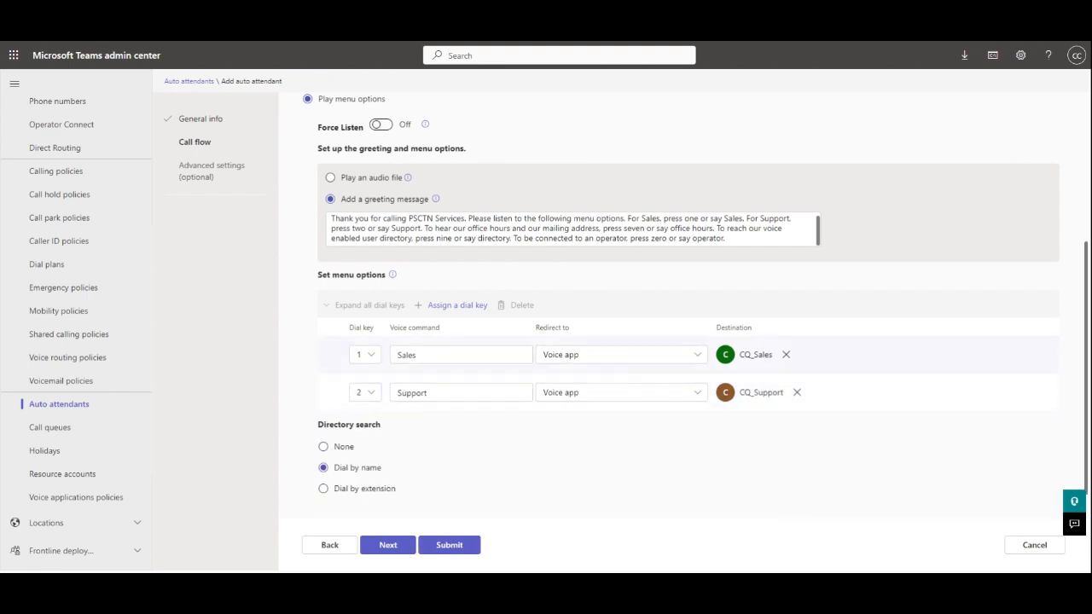
# - Add dial key 7 'Office Hours' playing a pasted typed announcement
pyautogui.click(461, 312)
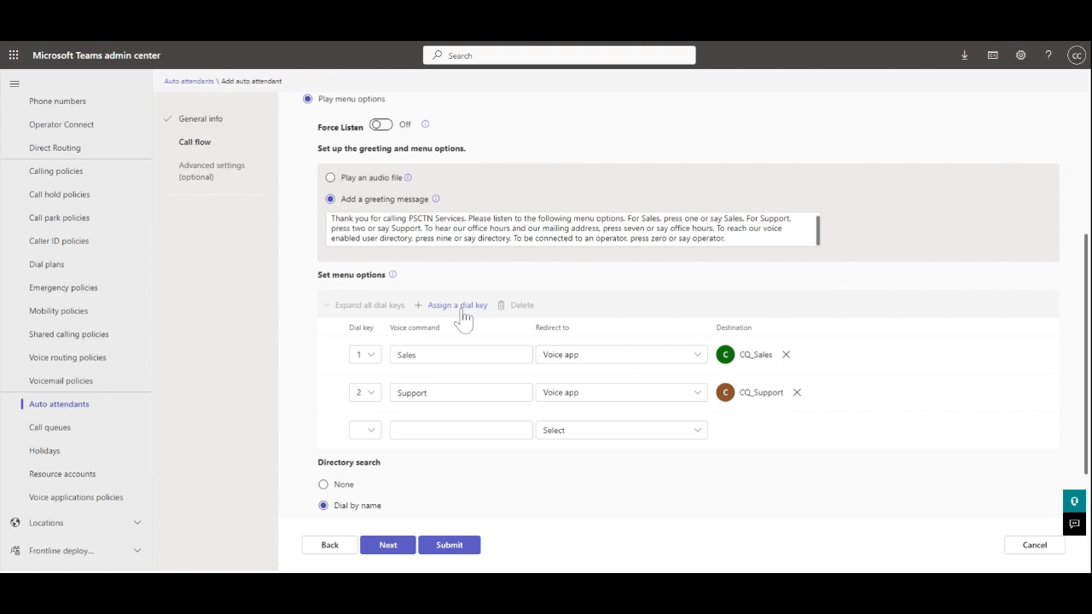
pyautogui.click(369, 431)
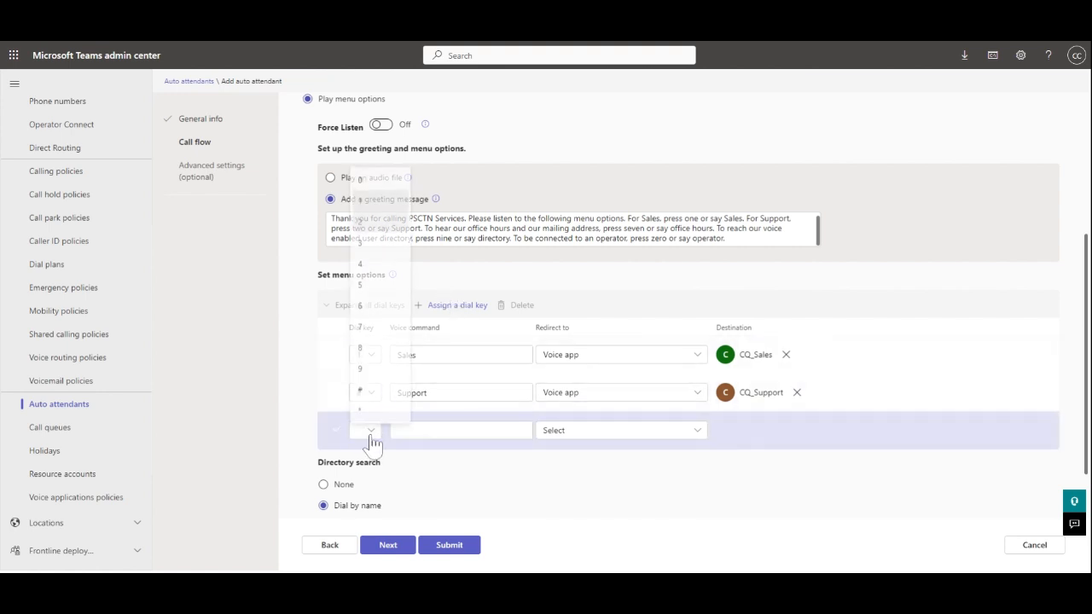
pyautogui.click(376, 330)
pyautogui.click(444, 432)
pyautogui.write('Offic')
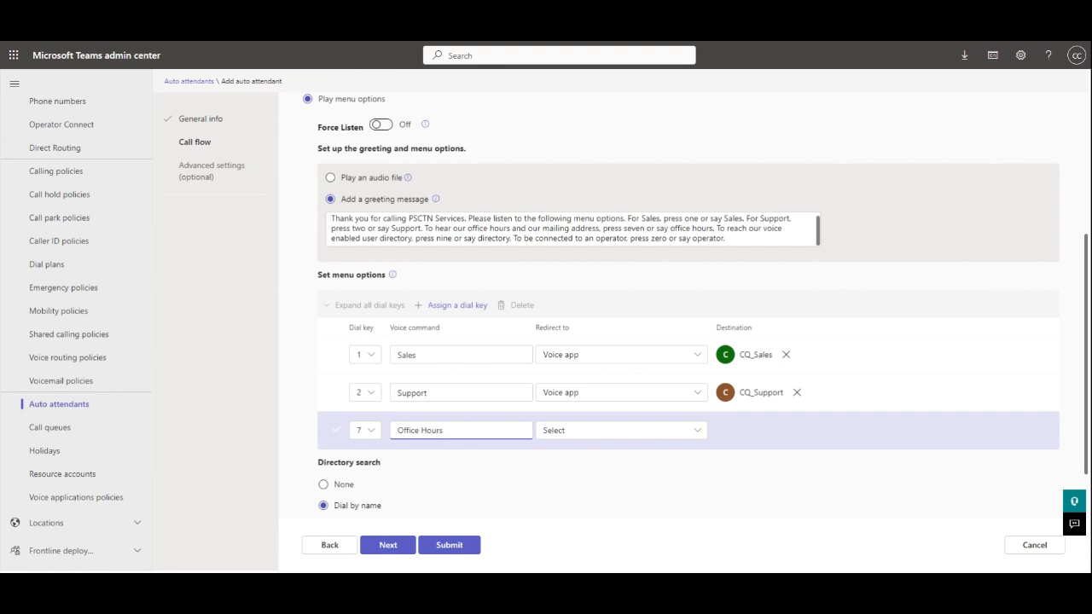
pyautogui.write('e Hours')
pyautogui.click(697, 431)
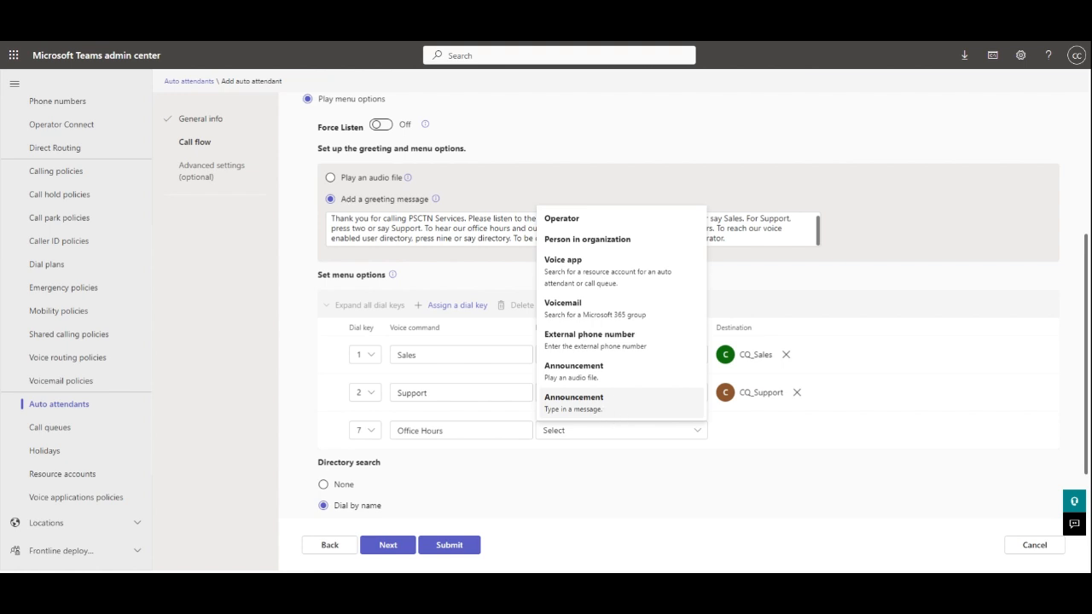
pyautogui.click(612, 409)
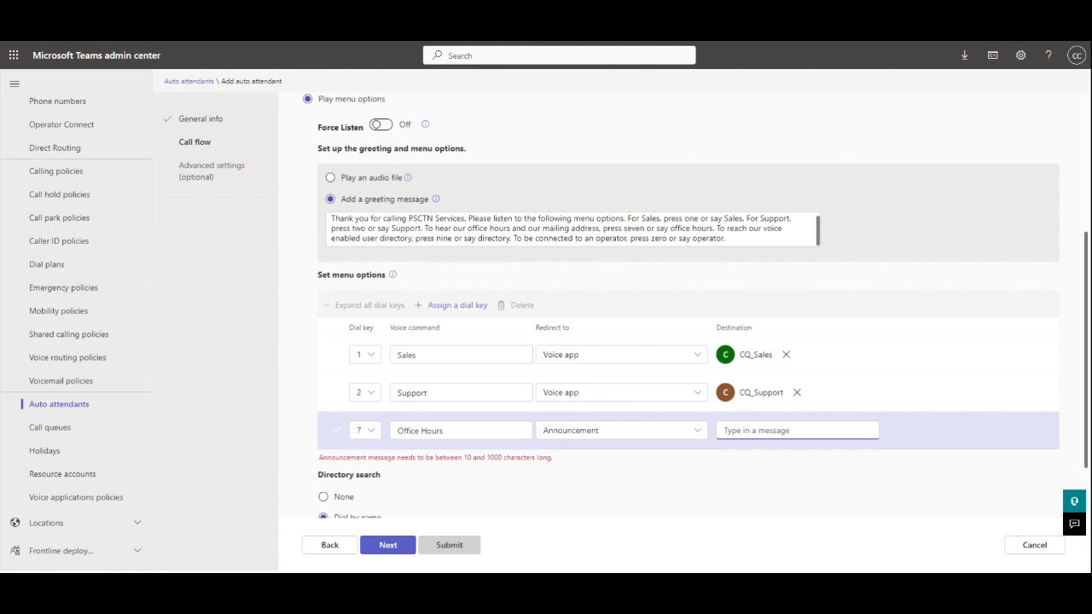
pyautogui.hotkey('ctrl', 'v')
# - Add dial key 9 'Directory' redirecting to the voice app AA_Voice_Directory
pyautogui.scroll(-1, 511, 298)
pyautogui.click(454, 230)
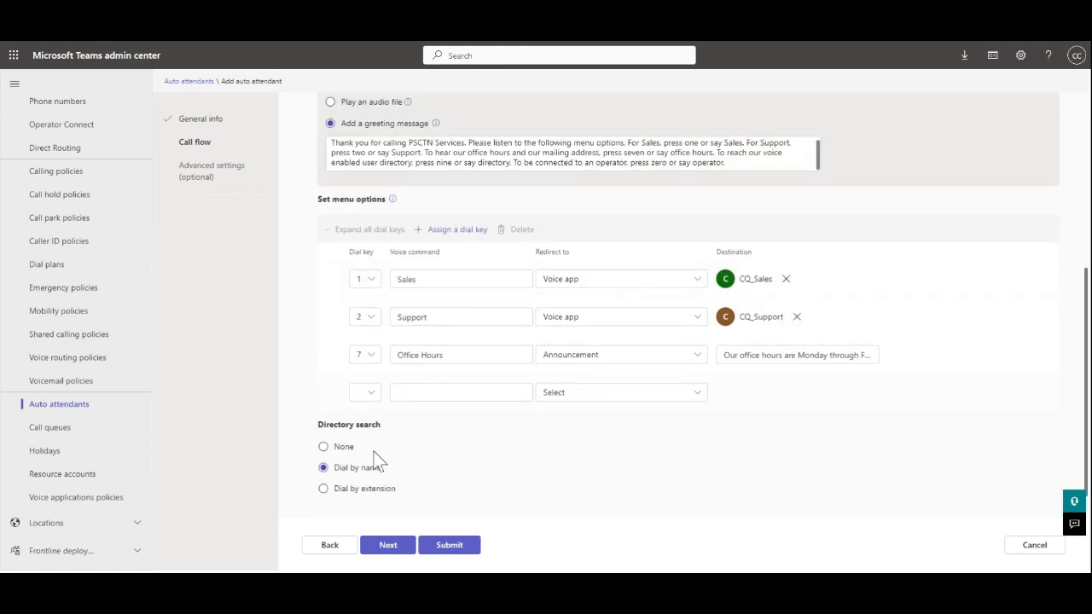
pyautogui.click(371, 395)
pyautogui.click(383, 332)
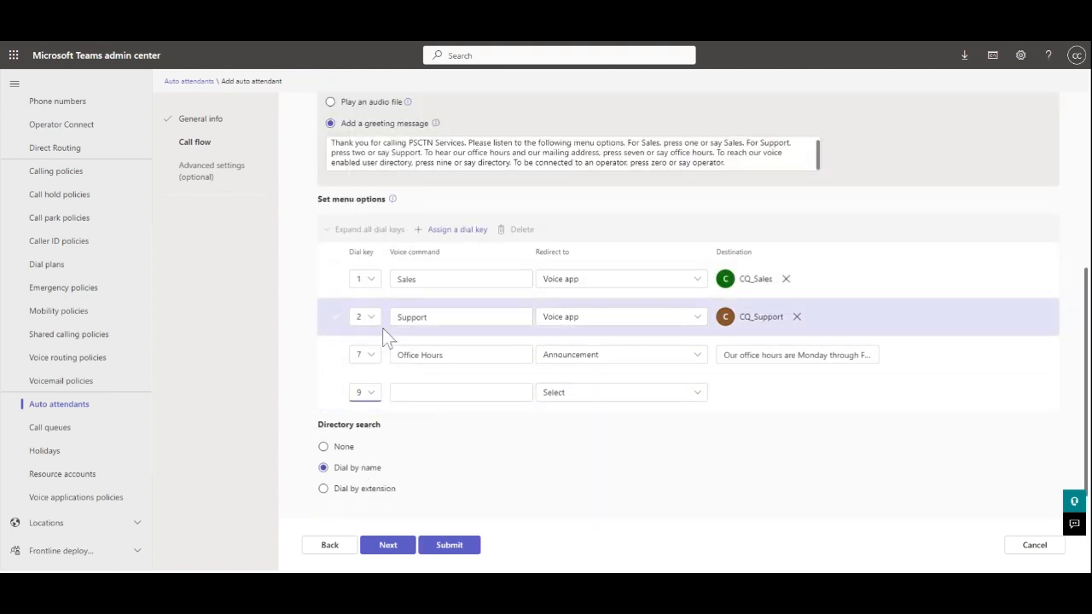
pyautogui.click(461, 392)
pyautogui.write('Davidirectory')
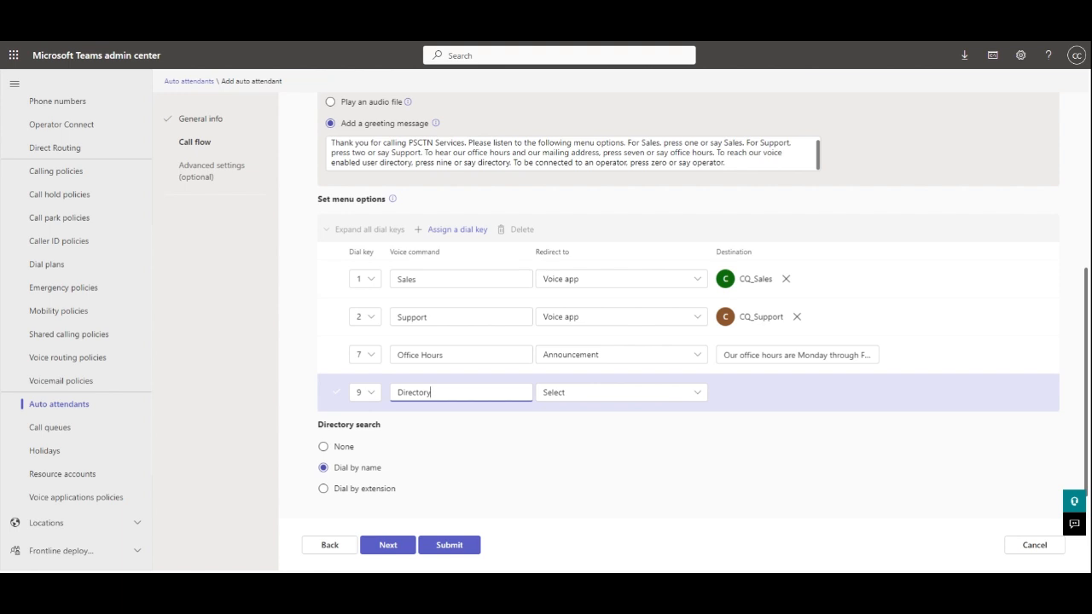
pyautogui.click(627, 392)
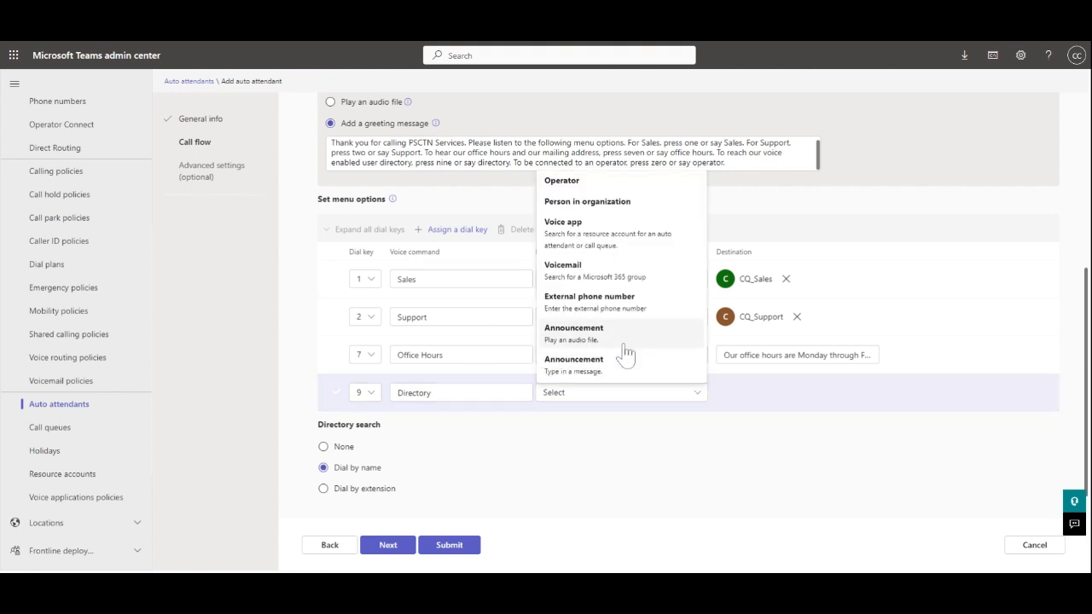
pyautogui.click(597, 232)
pyautogui.write('A')
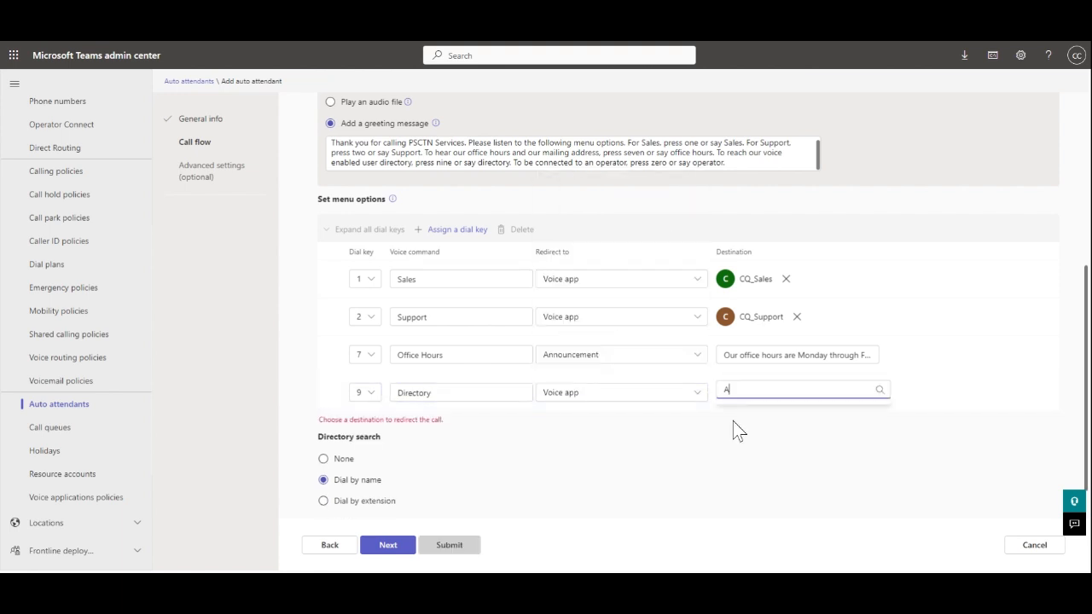
pyautogui.write('A_')
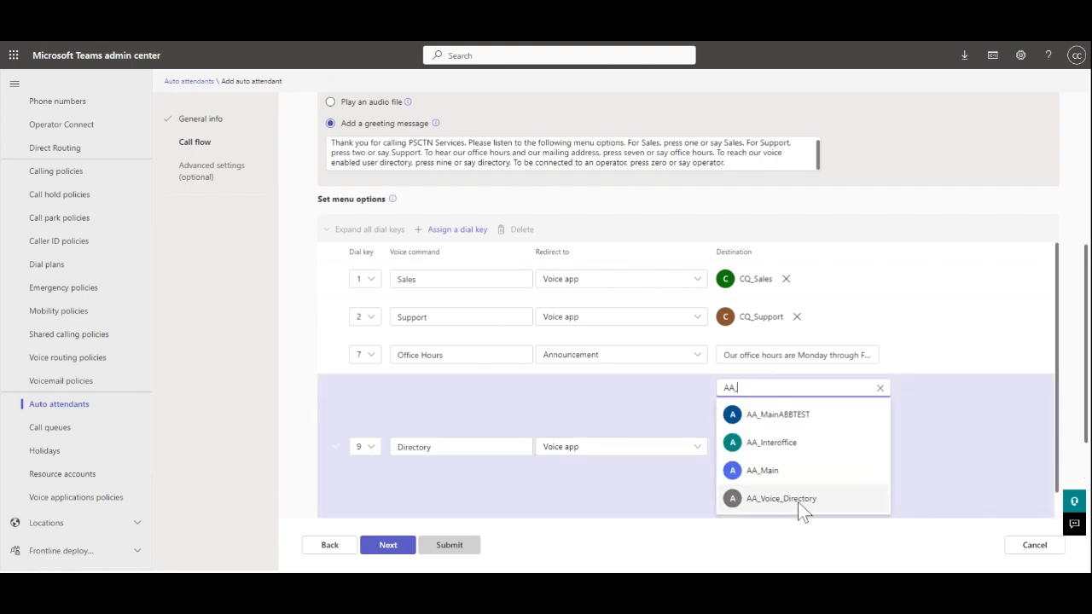
pyautogui.click(800, 501)
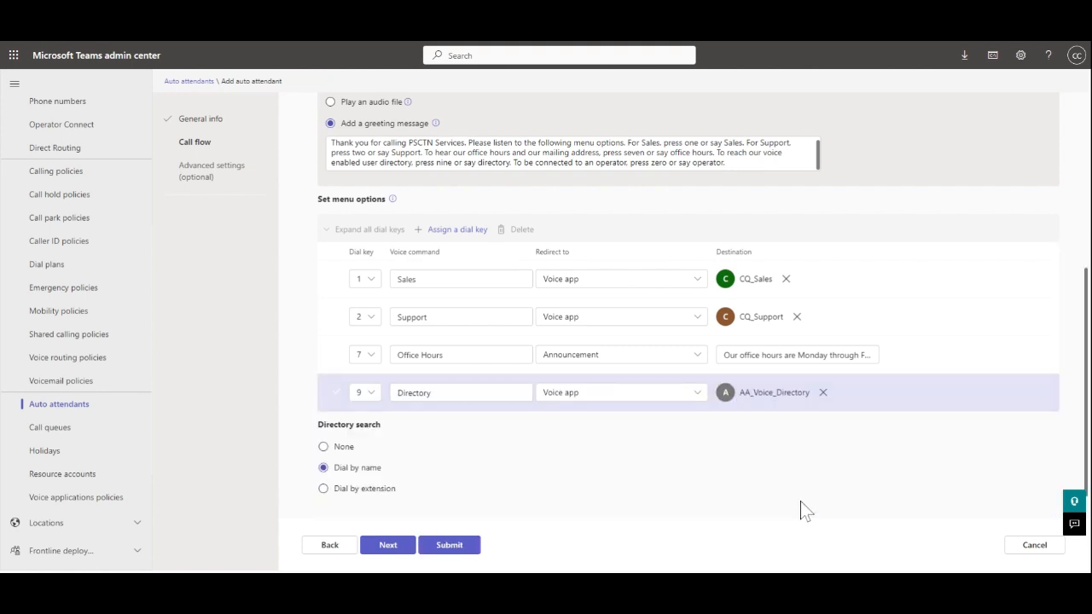
pyautogui.click(463, 232)
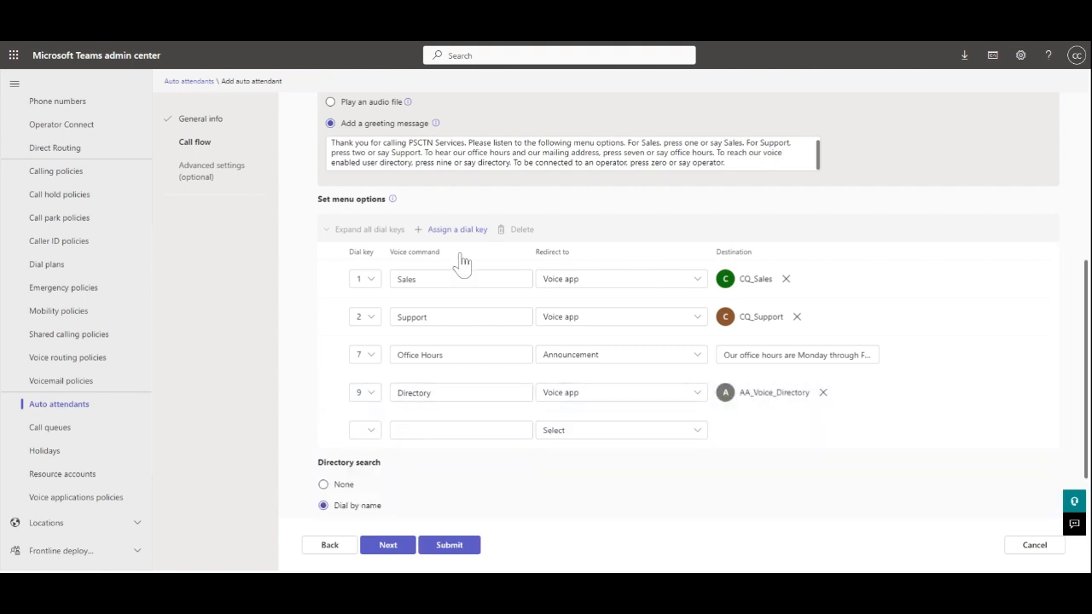
# - Map dial key 0 'Operator' to the operator, set directory search to None, and continue
pyautogui.click(367, 431)
pyautogui.click(372, 180)
pyautogui.press('Tab')
pyautogui.write('Operator')
pyautogui.click(695, 437)
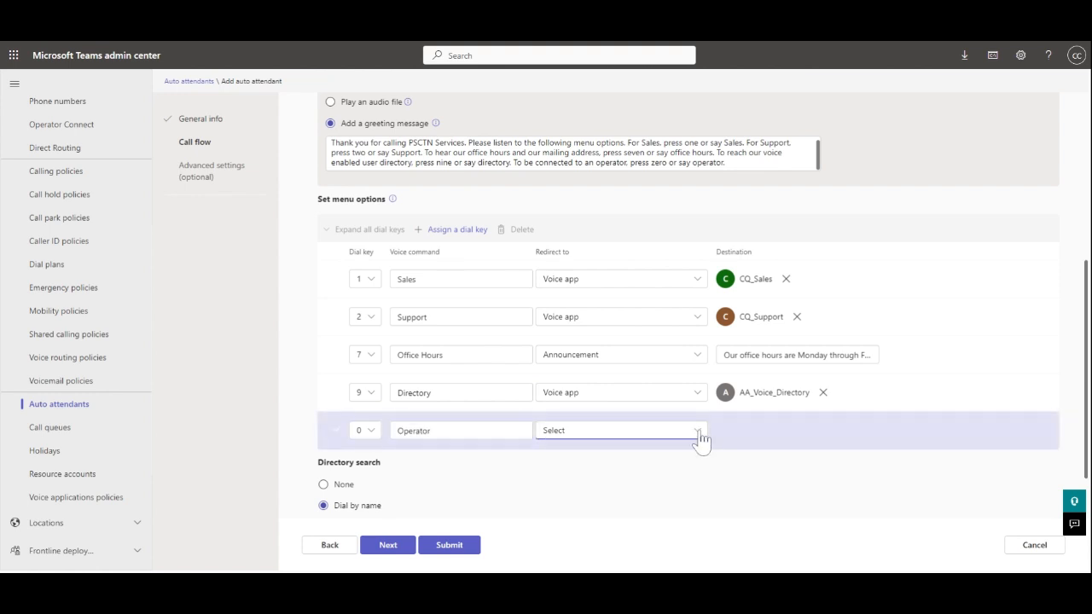
pyautogui.click(572, 222)
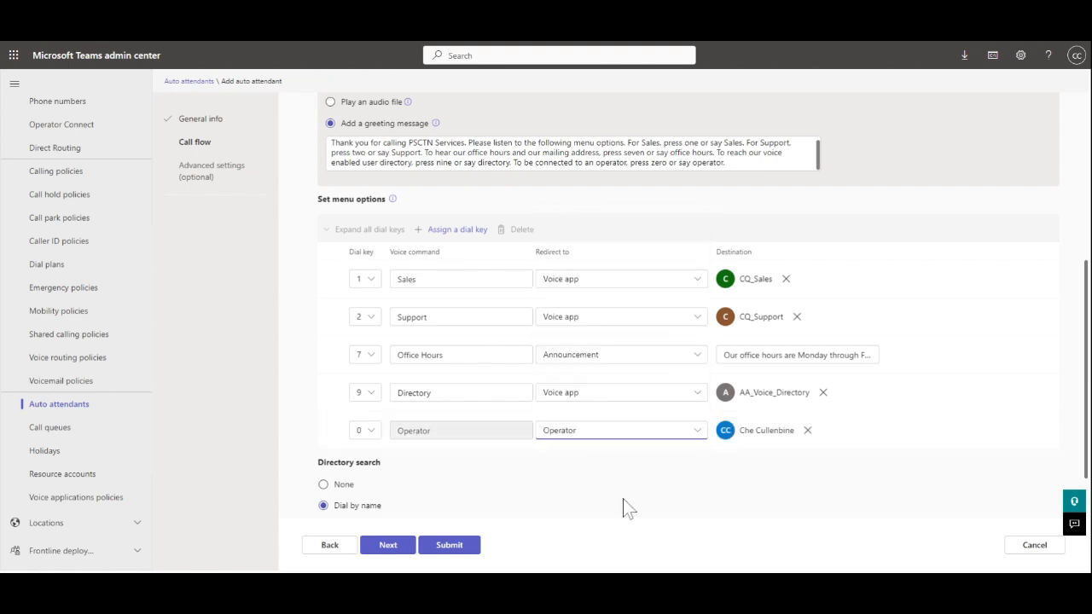
pyautogui.scroll(-1, 625, 508)
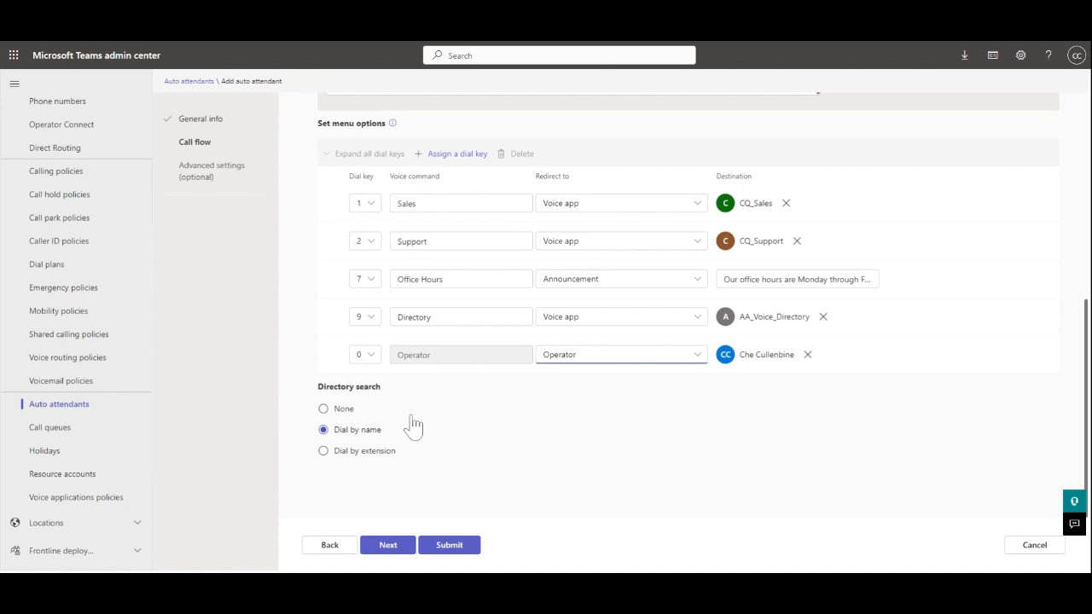
pyautogui.click(324, 410)
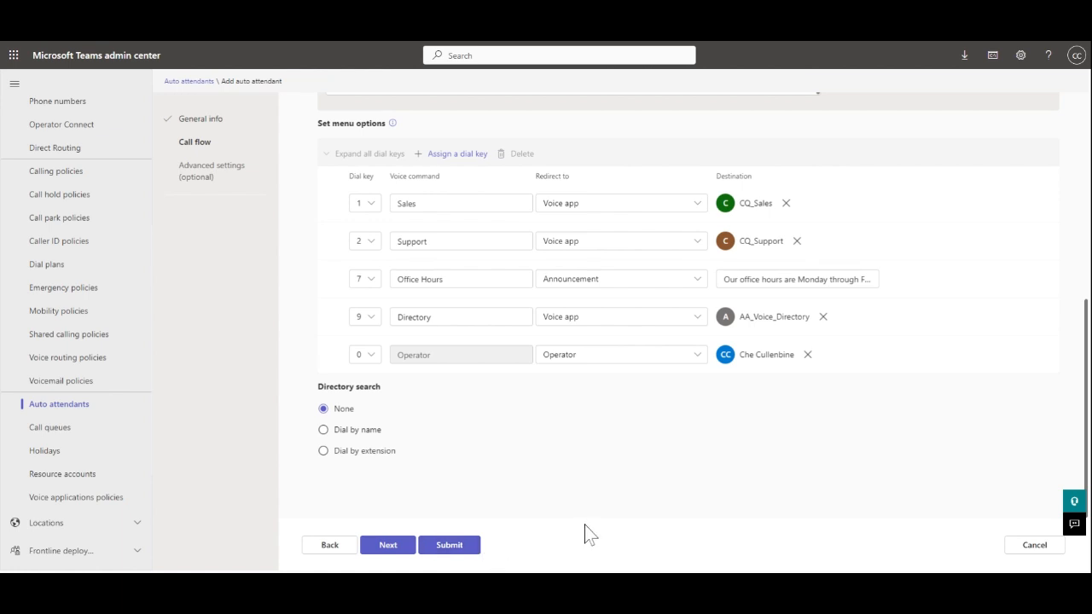
pyautogui.click(388, 546)
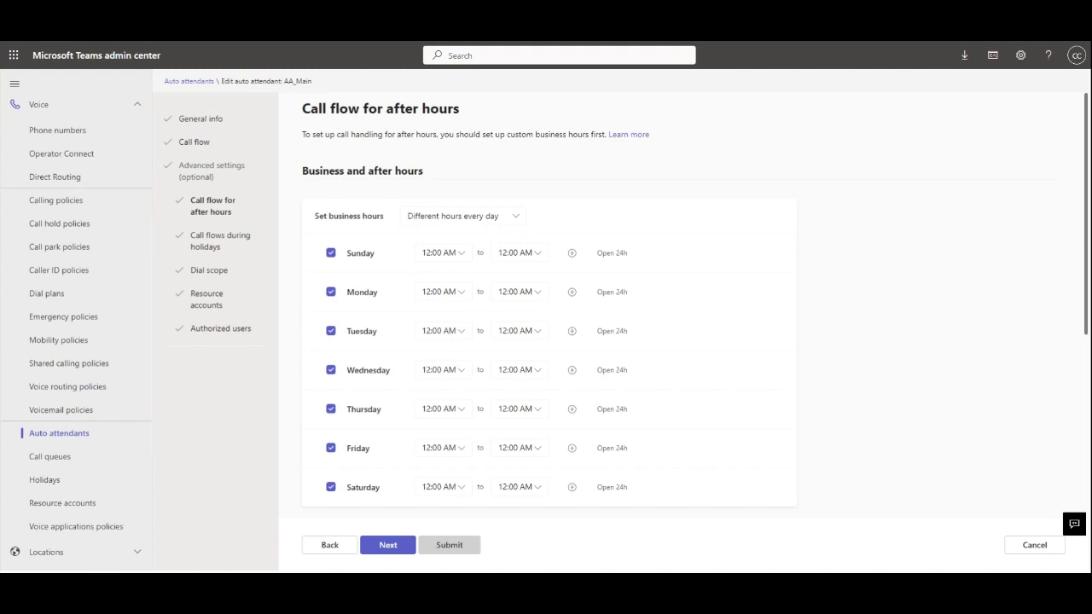
# - Use same hours every day: Monday–Friday 8:00 AM to 5:00 PM, Saturday–Sunday closed
pyautogui.click(517, 218)
pyautogui.click(462, 240)
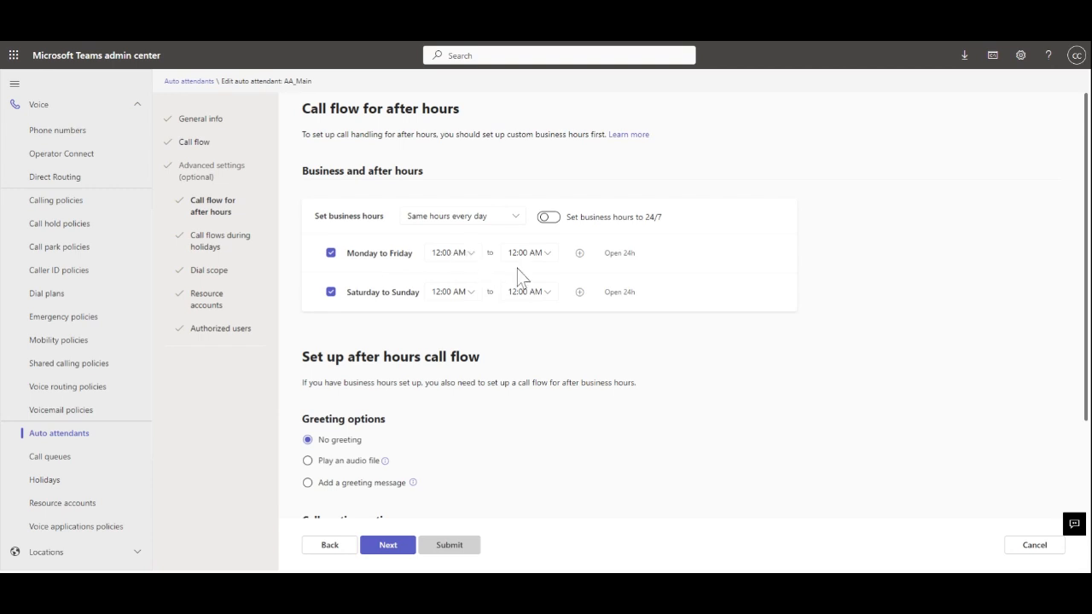
pyautogui.click(472, 257)
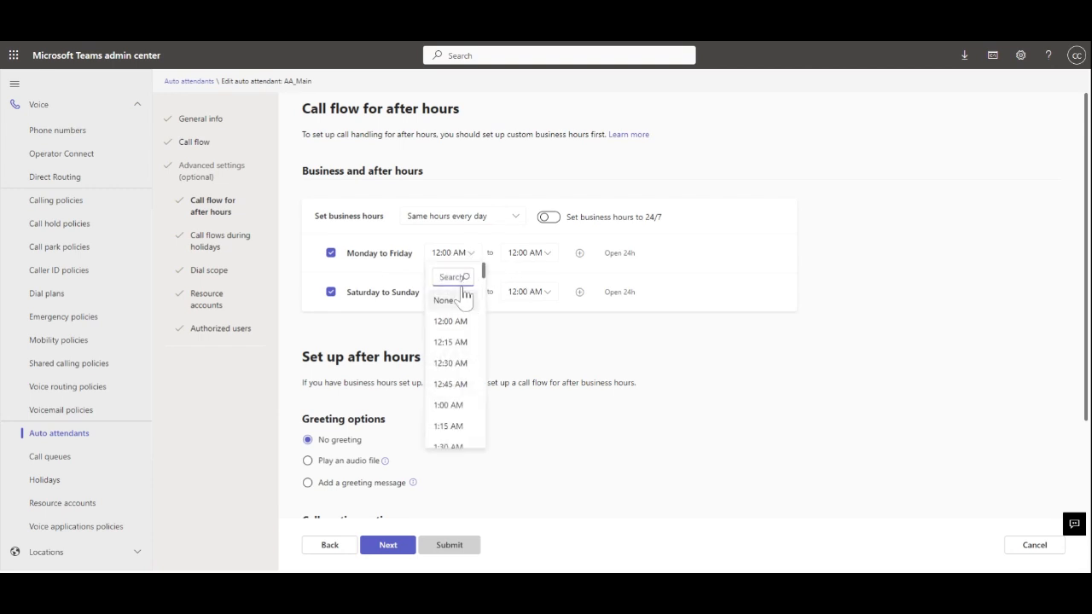
pyautogui.scroll(-10, 458, 384)
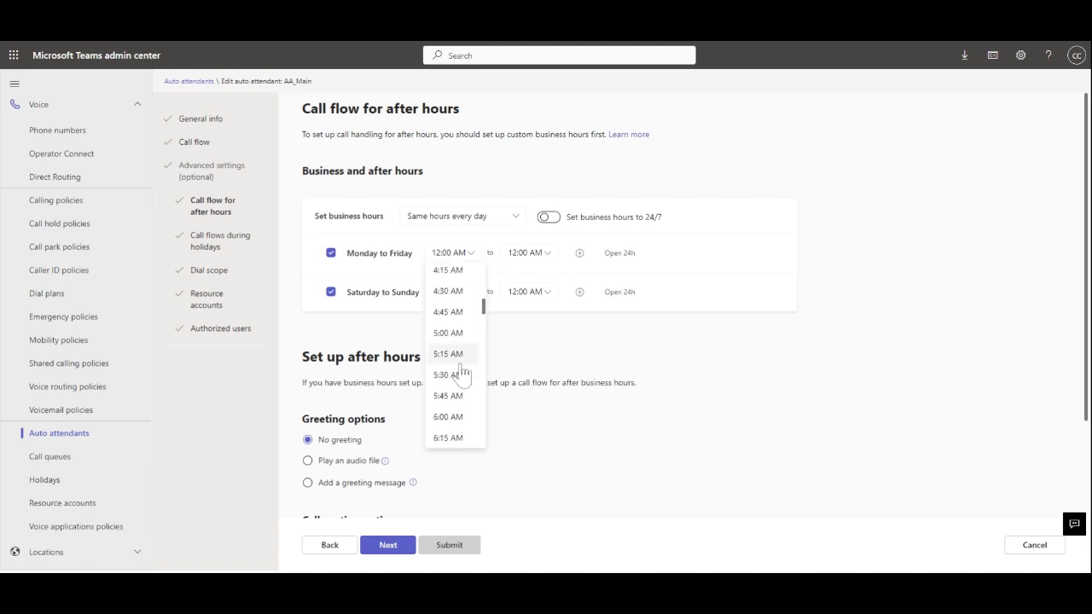
pyautogui.click(452, 293)
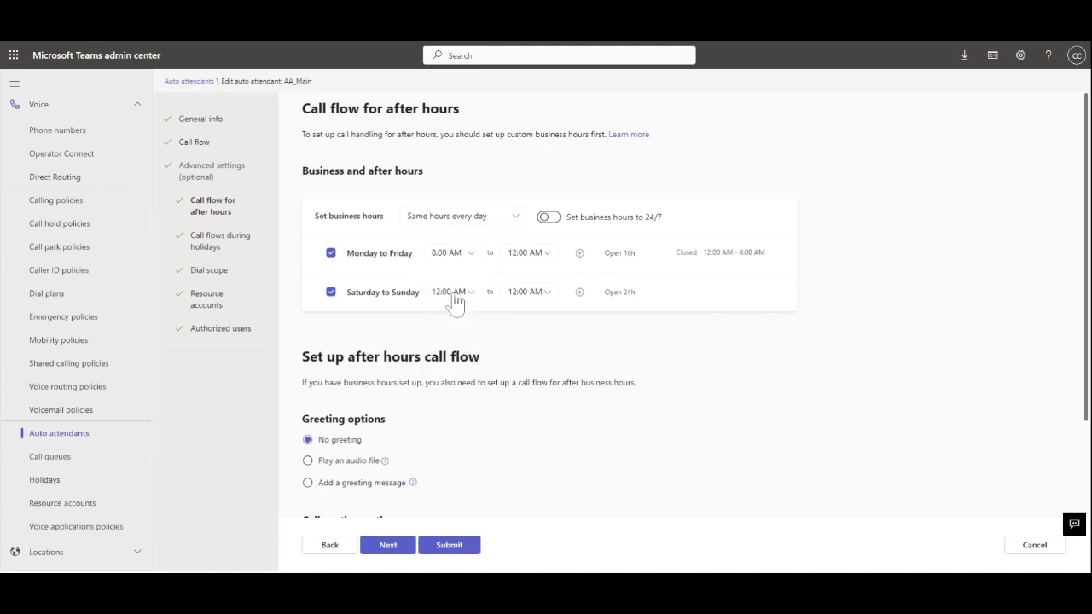
pyautogui.click(547, 259)
pyautogui.scroll(-15, 533, 342)
pyautogui.scroll(3, 533, 341)
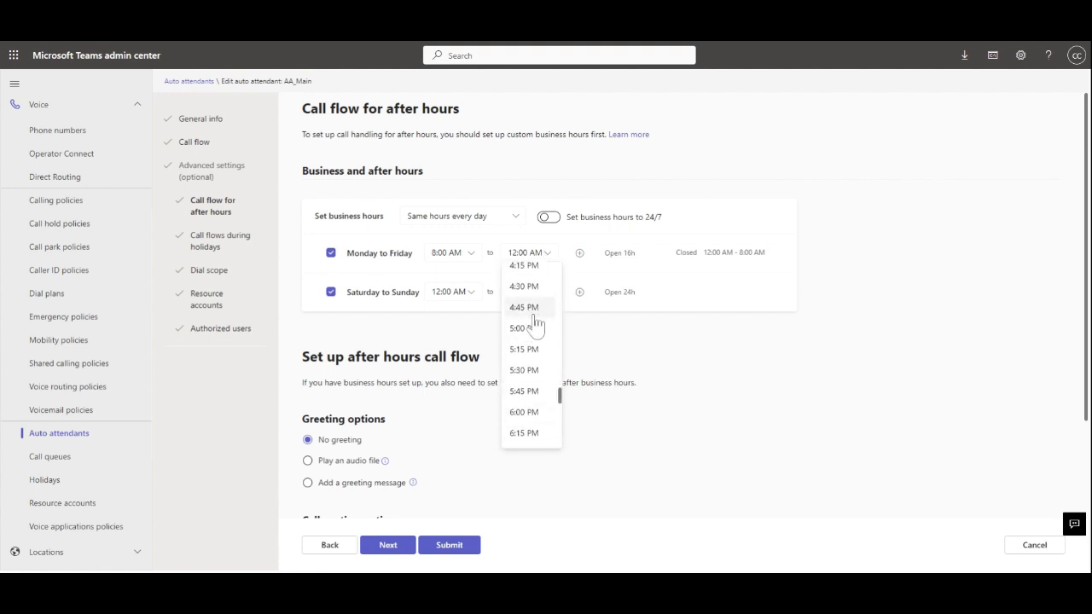
pyautogui.click(536, 332)
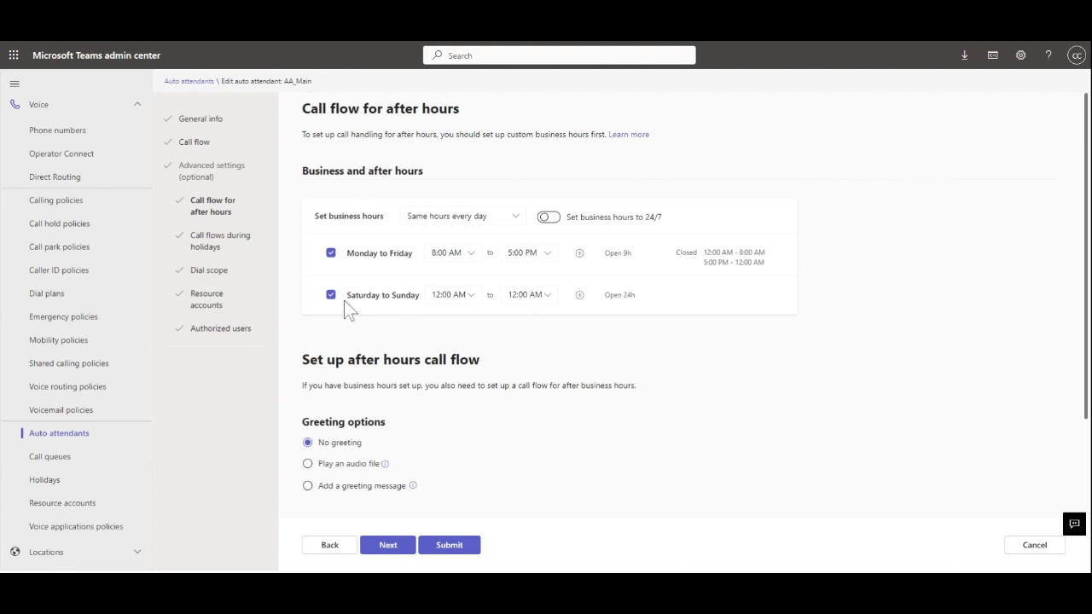
pyautogui.click(331, 295)
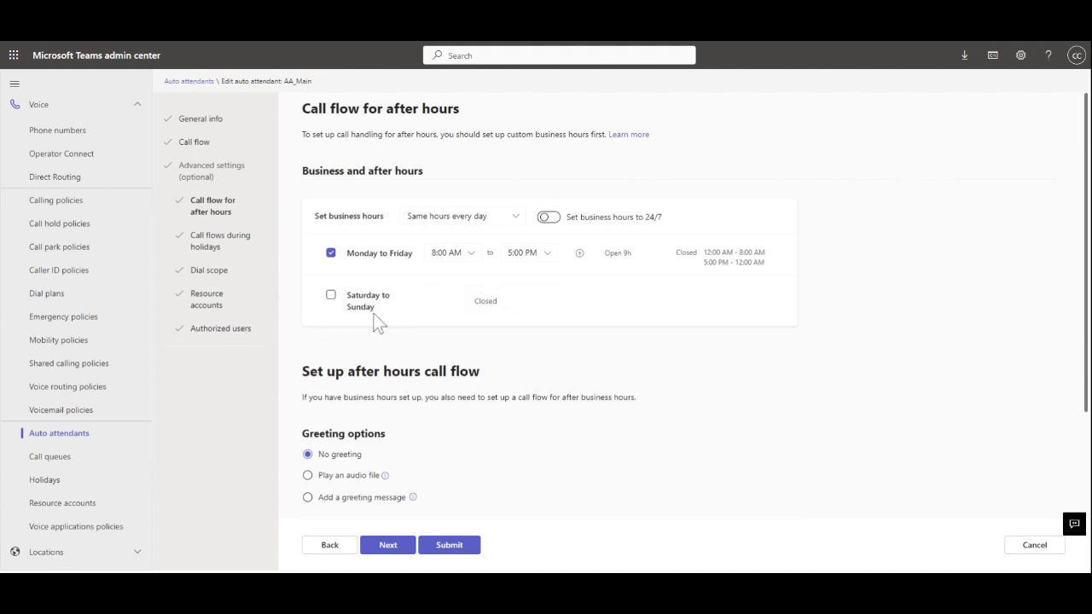
# - Make after-hours calls play a menu with a typed greeting, and add a dial-key row
pyautogui.scroll(-3, 567, 368)
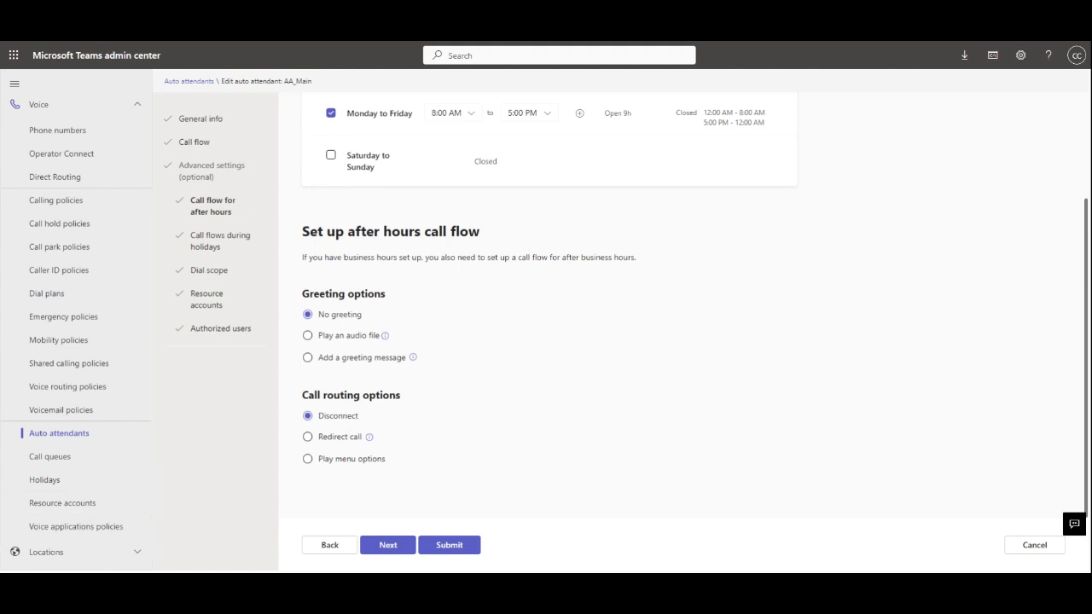
pyautogui.click(309, 460)
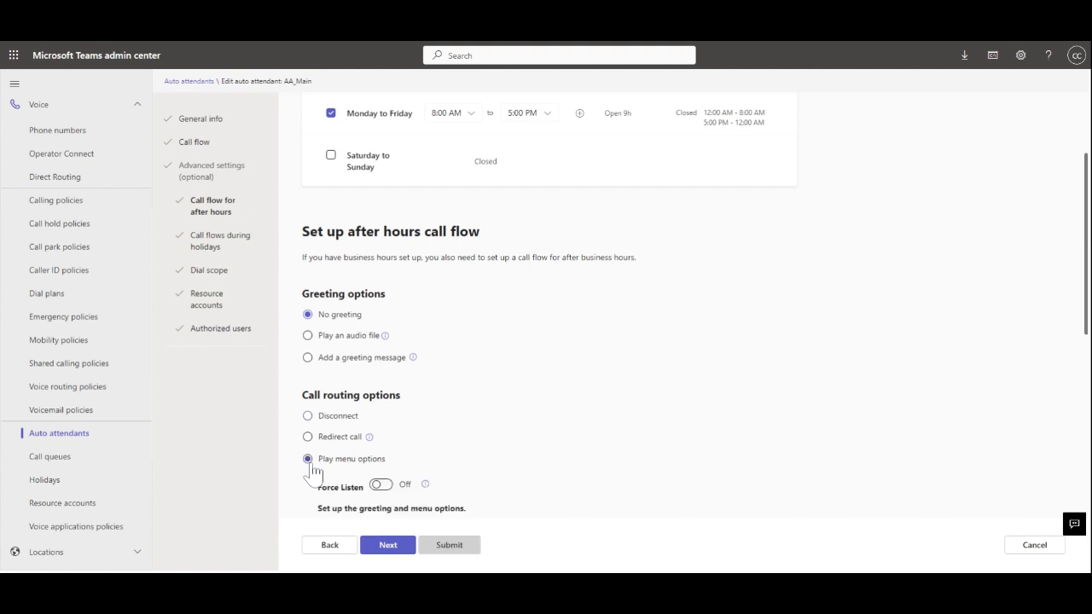
pyautogui.scroll(-3, 531, 383)
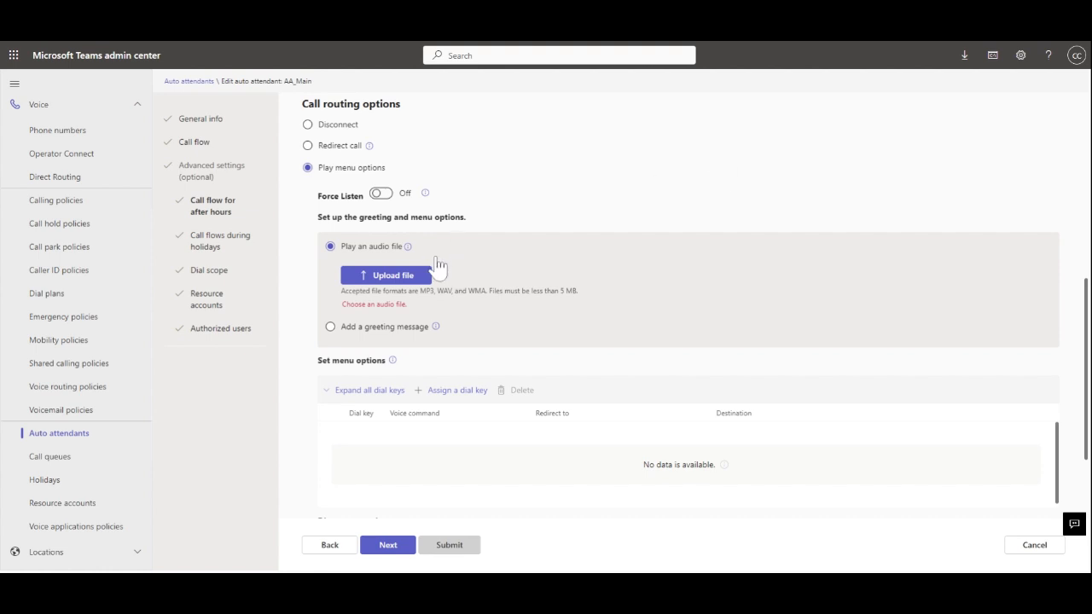
pyautogui.click(330, 326)
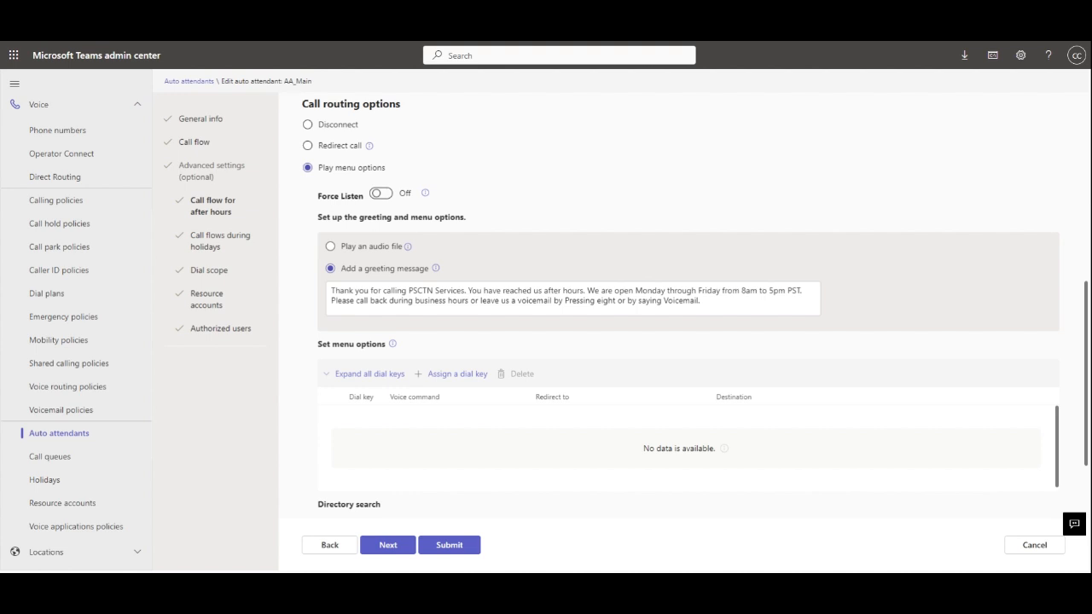
pyautogui.click(457, 373)
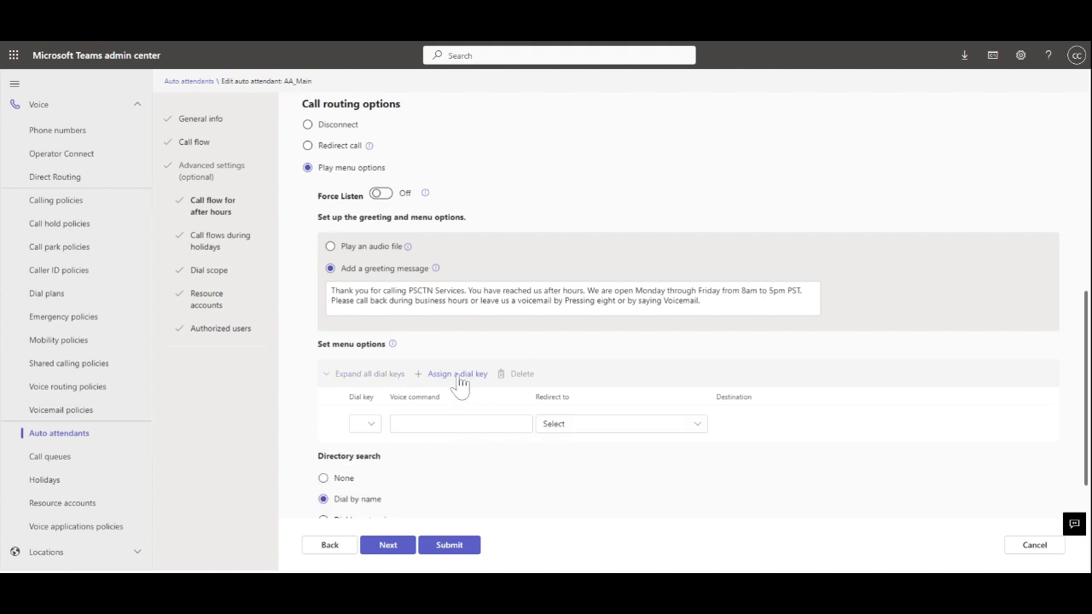
# - Set after-hours dial key 8 with voice command 'Voicemail' to redirect to voicemail
pyautogui.click(372, 426)
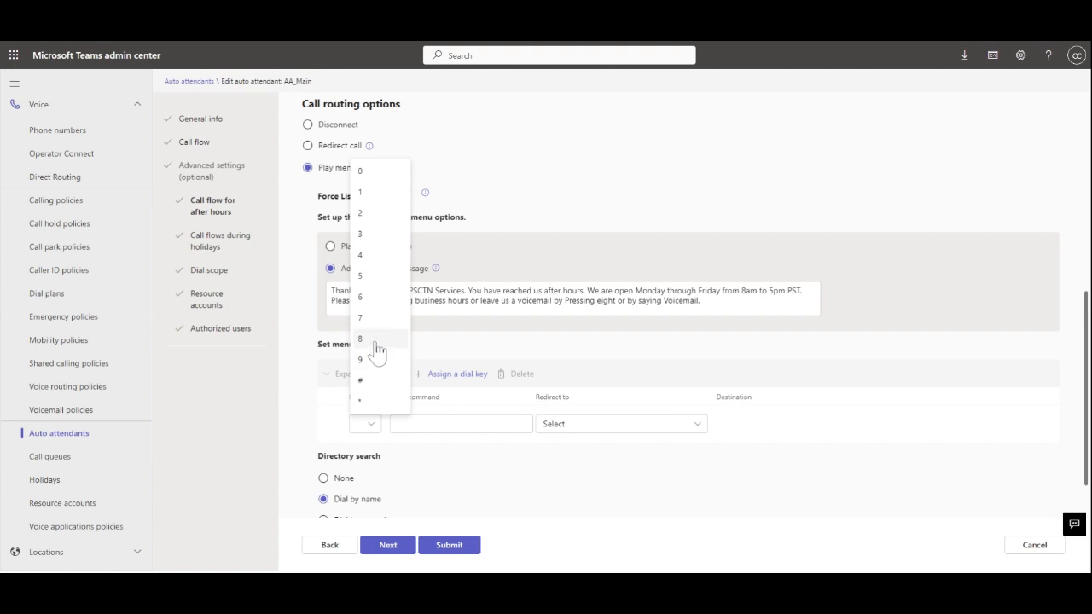
pyautogui.click(376, 341)
pyautogui.click(397, 424)
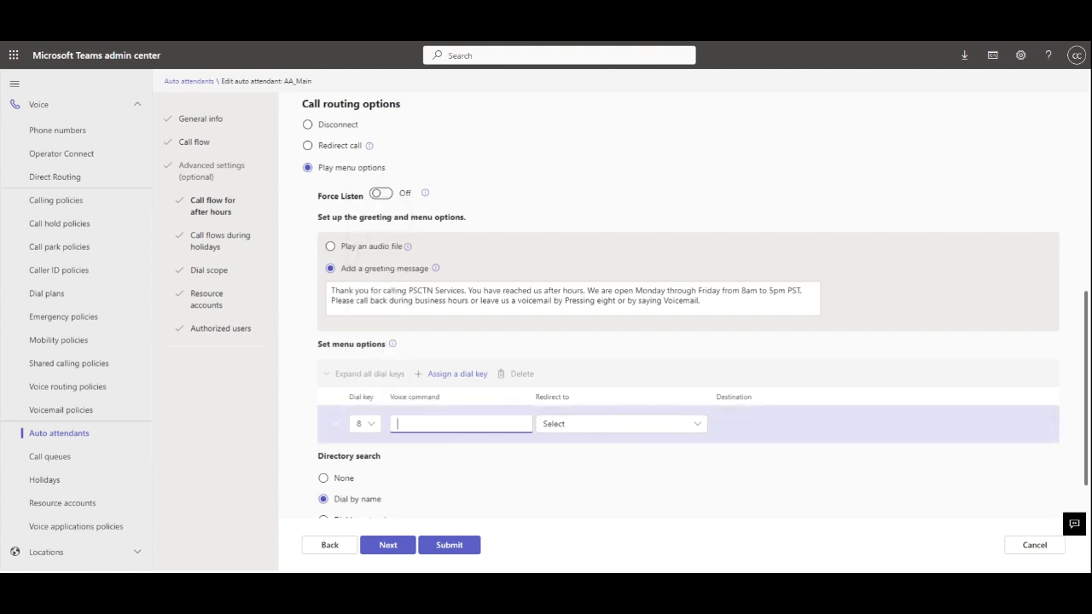
pyautogui.write('Voicemail')
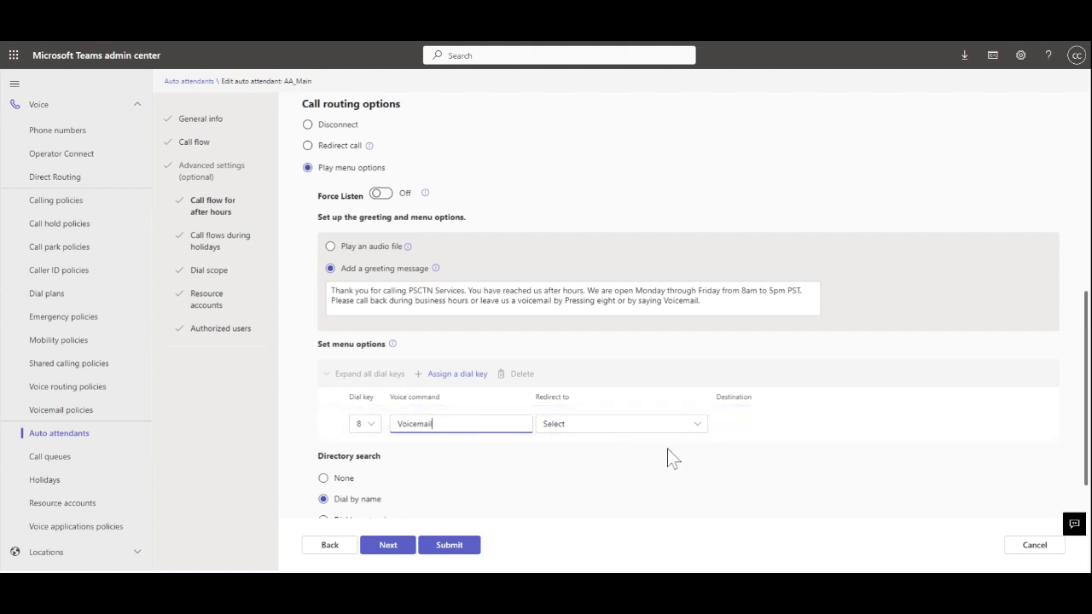
pyautogui.click(696, 427)
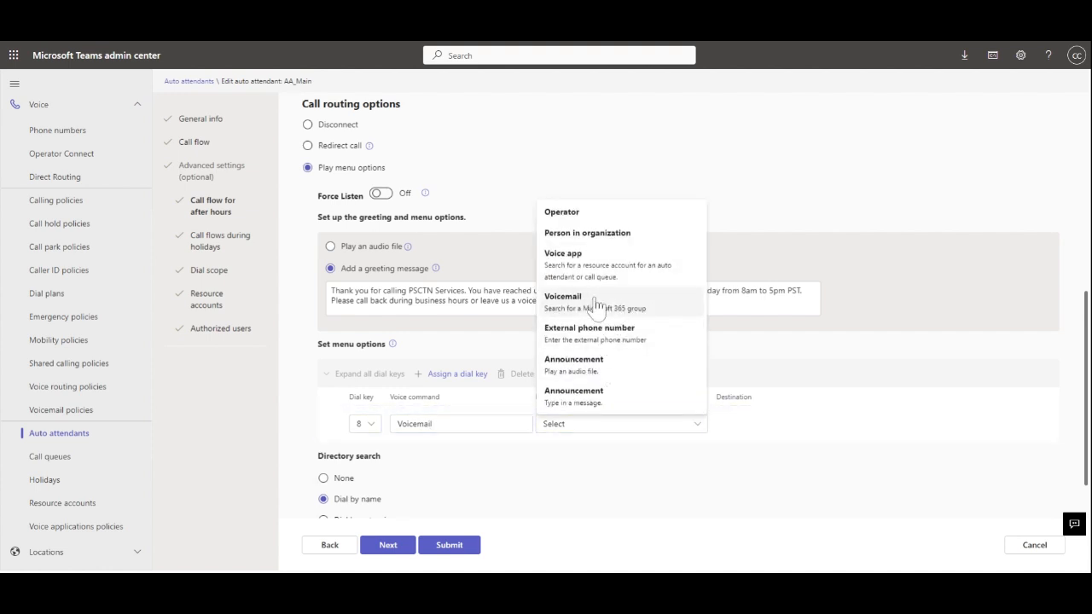
pyautogui.click(623, 309)
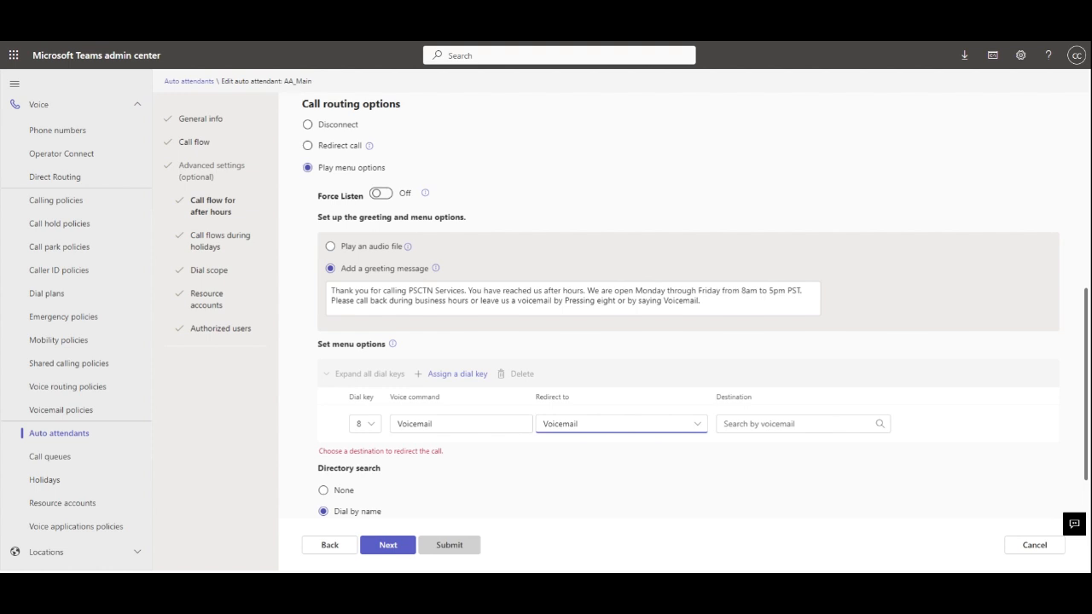
pyautogui.click(797, 424)
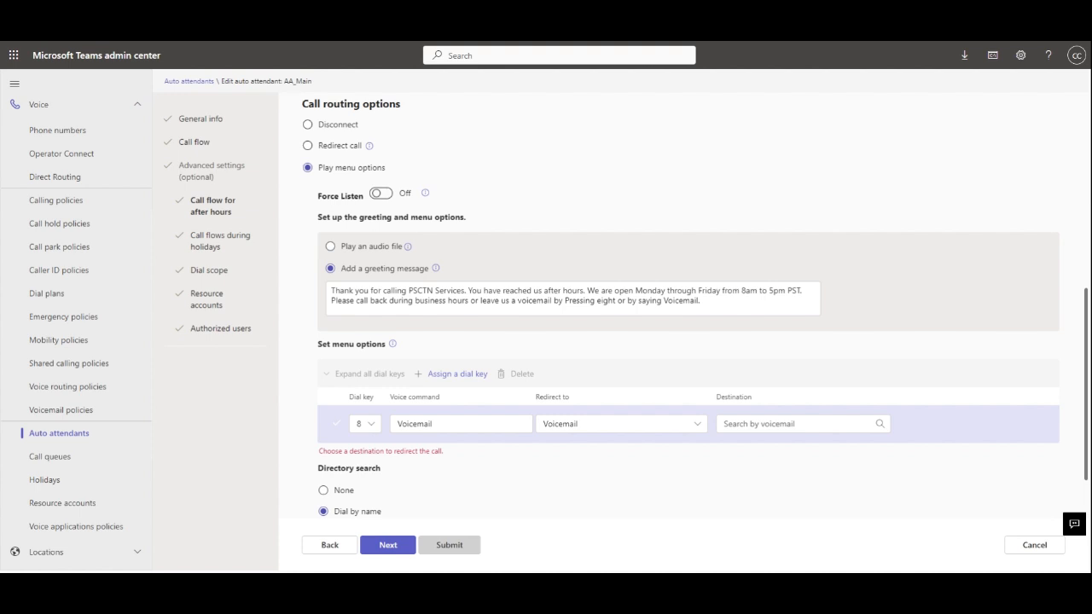
# - Send key 8 to Shared VM voicemail with transcription on and skip system message off
pyautogui.write('sha')
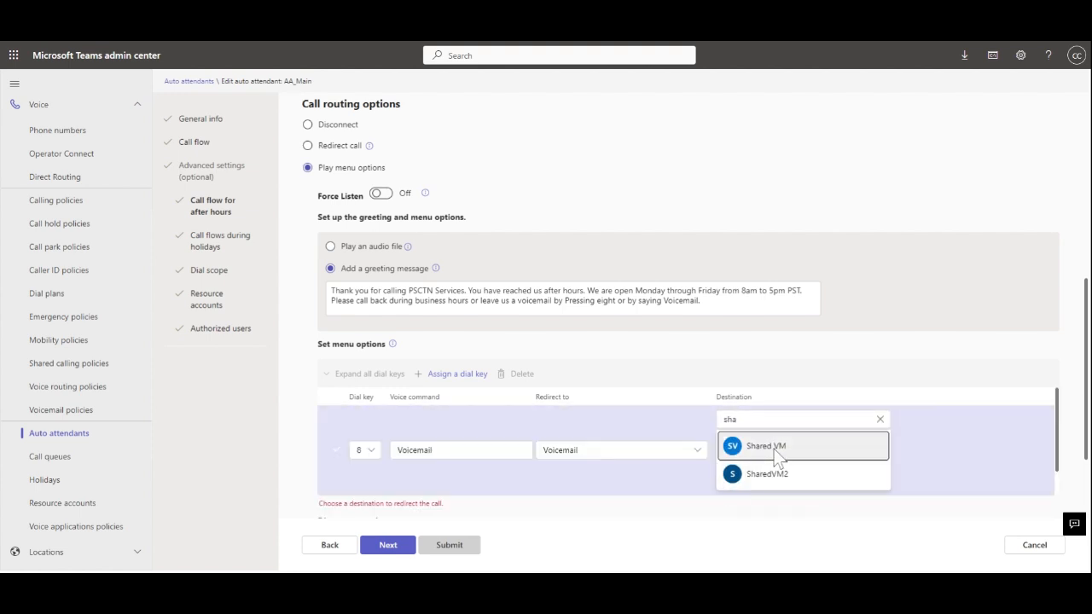
pyautogui.click(773, 447)
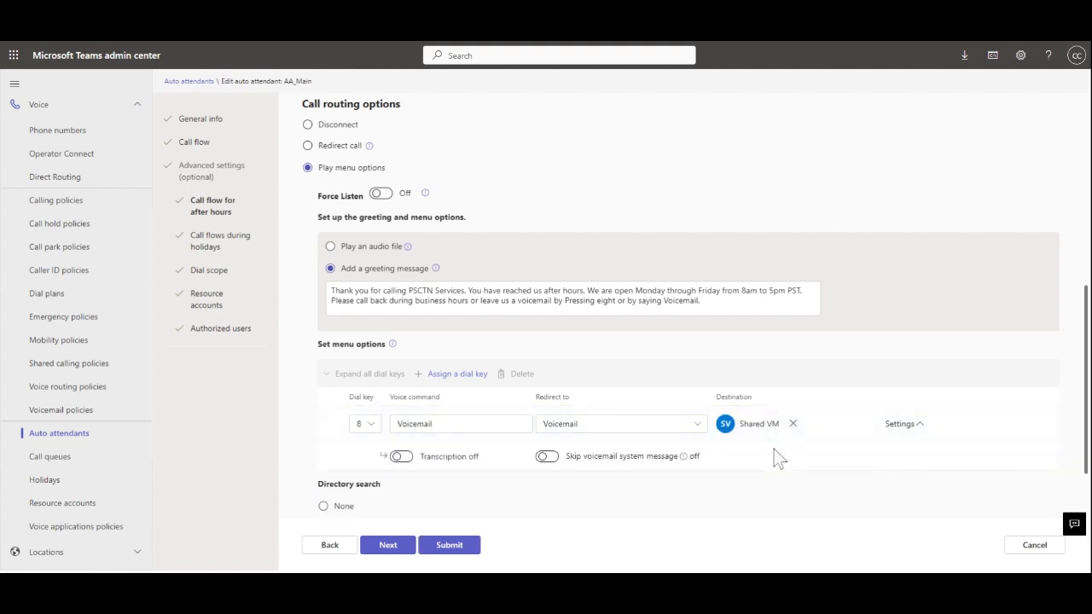
pyautogui.click(401, 457)
pyautogui.click(546, 457)
pyautogui.click(547, 457)
# - Set directory search to None and continue to holiday call settings
pyautogui.scroll(-1, 552, 484)
pyautogui.click(323, 410)
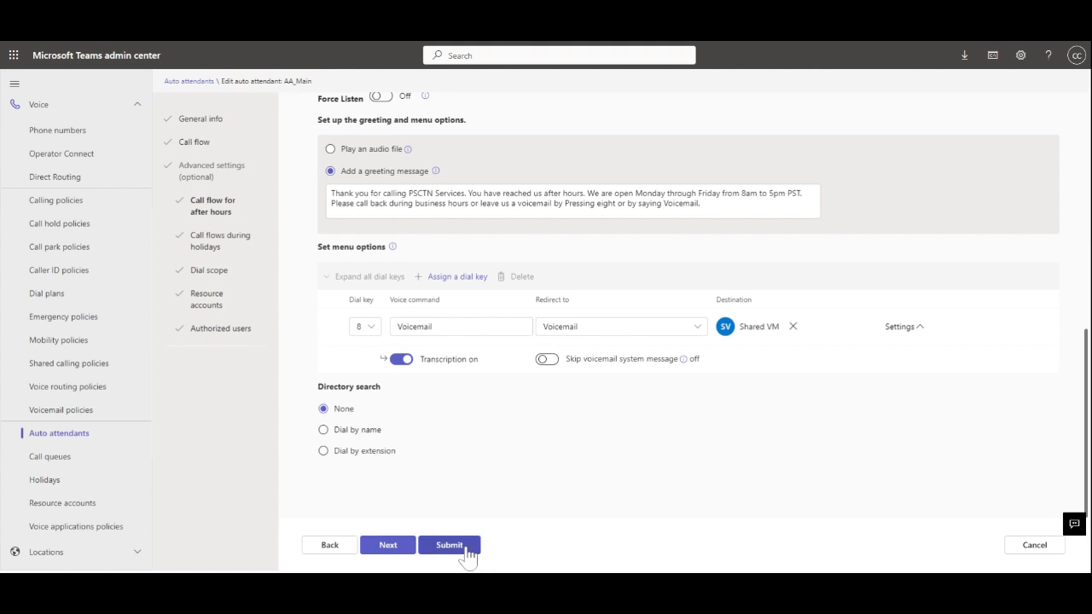
pyautogui.click(388, 546)
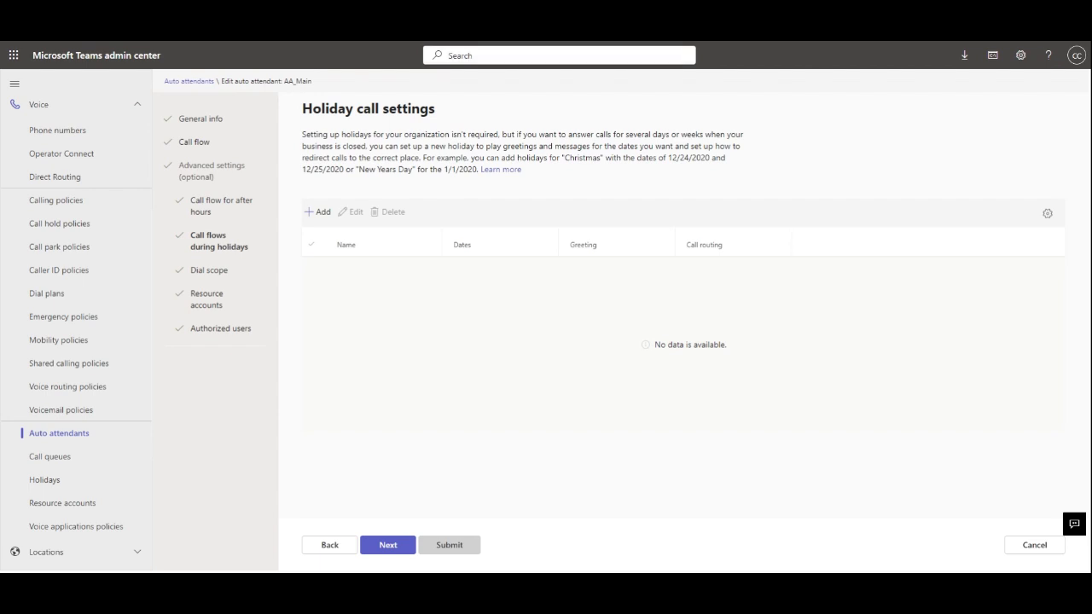
# - Add a new holiday call flow from Holiday call settings
pyautogui.click(317, 211)
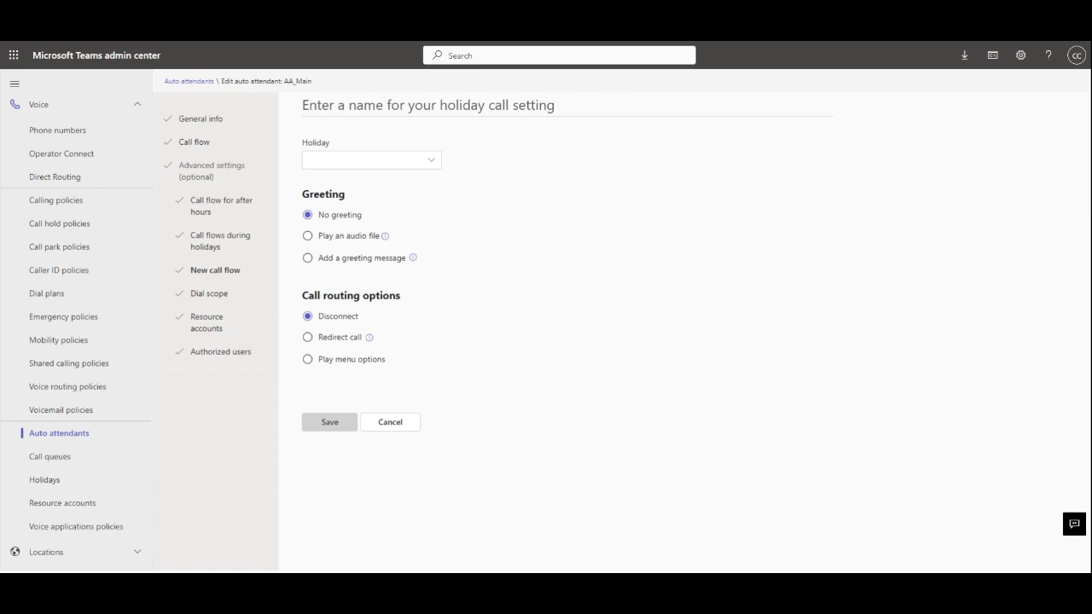
# - Name the call flow 'Veterans Day' and start a new holiday also called Veterans Day
pyautogui.click(384, 106)
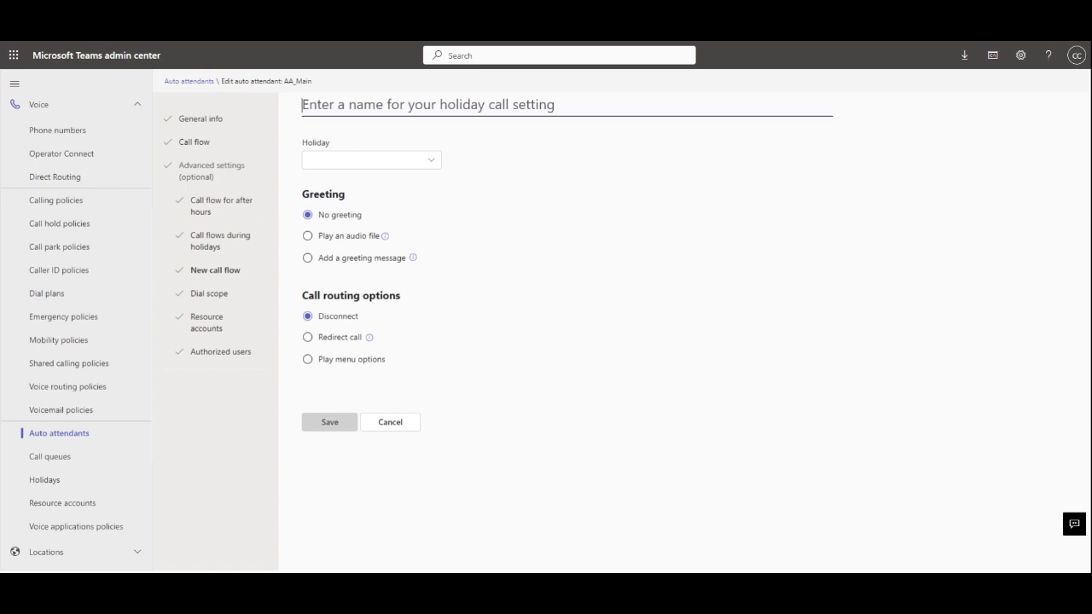
pyautogui.write('Veterans Day')
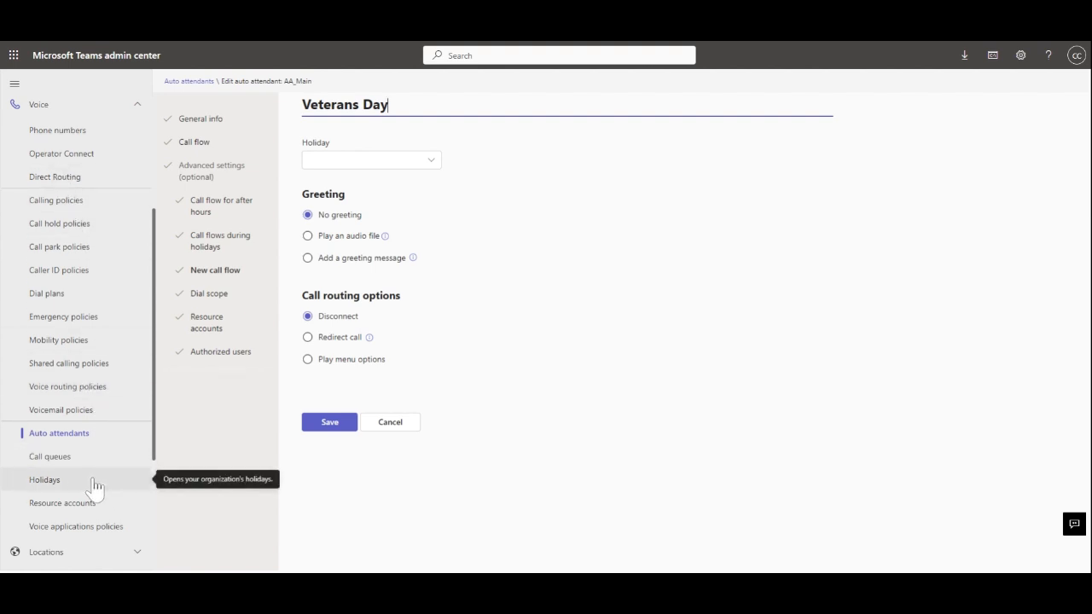
pyautogui.click(430, 164)
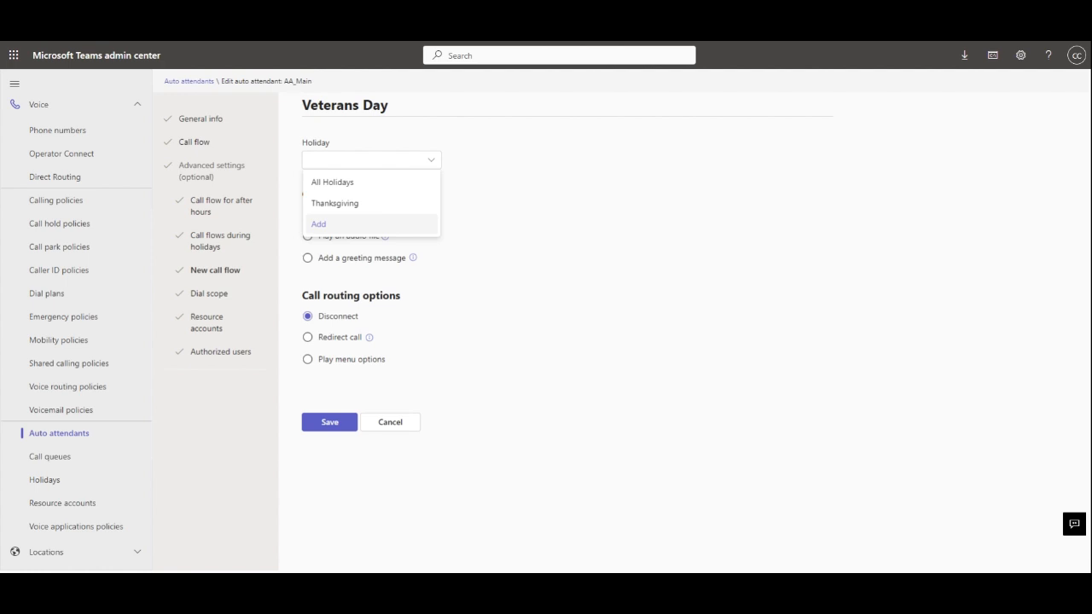
pyautogui.click(339, 227)
pyautogui.write('Veterans Day')
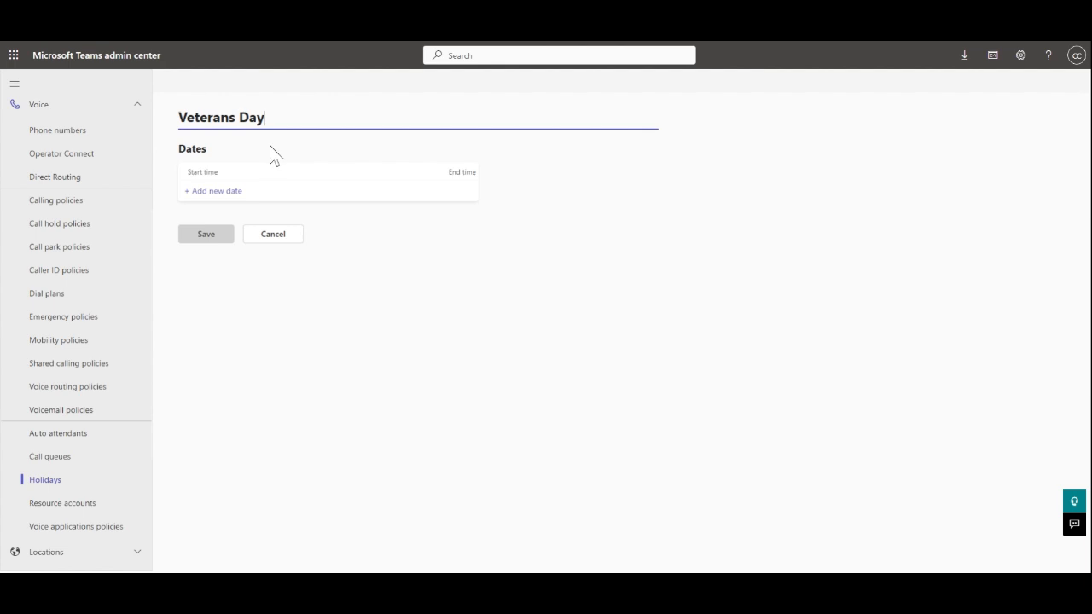
# - Add a Veterans Day date range from November 11 to November 12, 2024
pyautogui.click(211, 192)
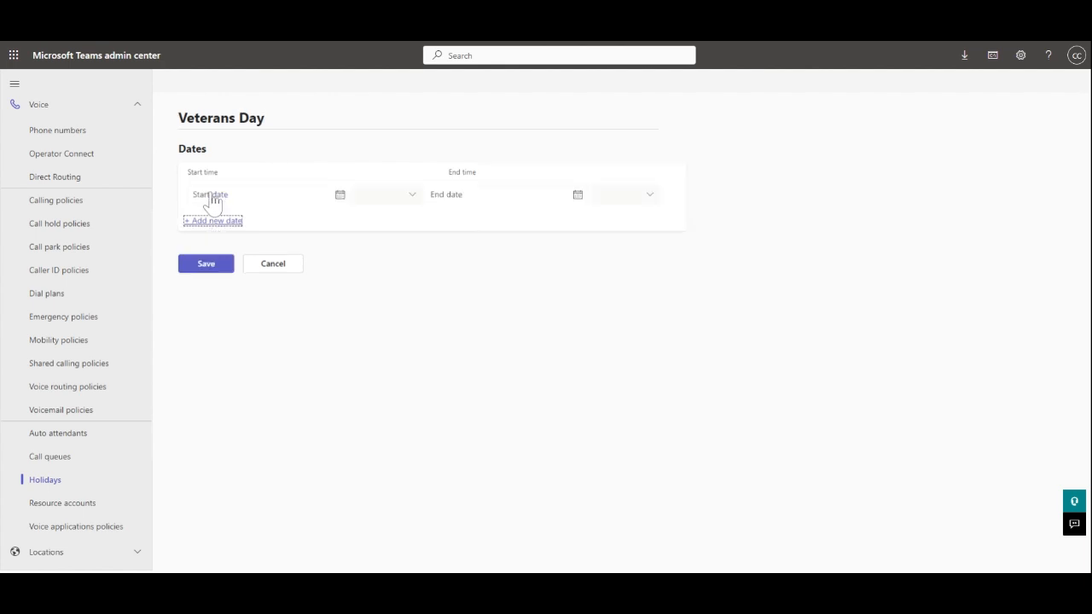
pyautogui.click(339, 196)
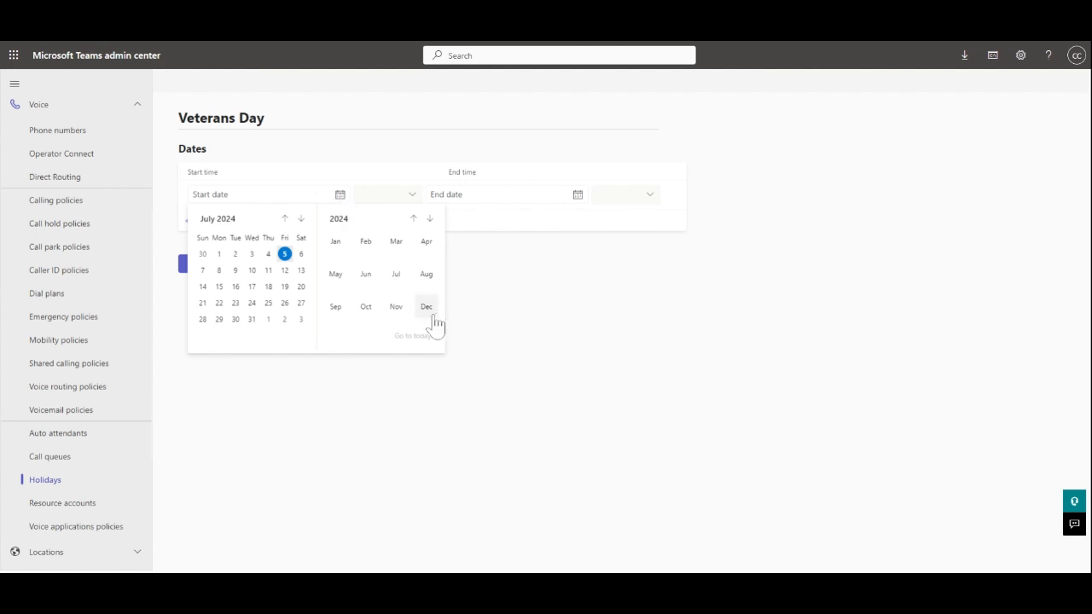
pyautogui.click(398, 309)
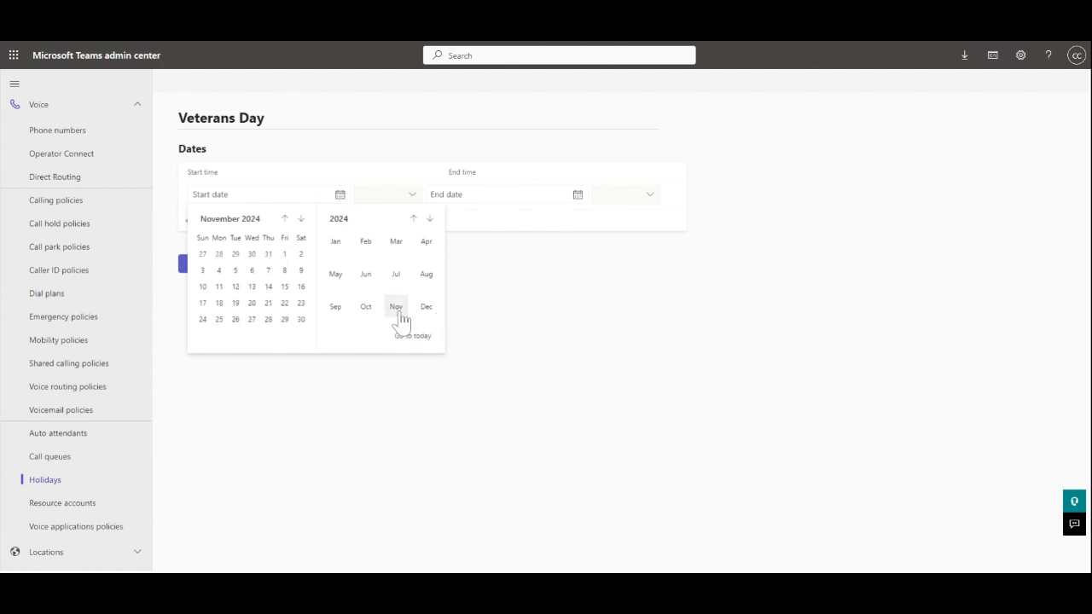
pyautogui.click(219, 286)
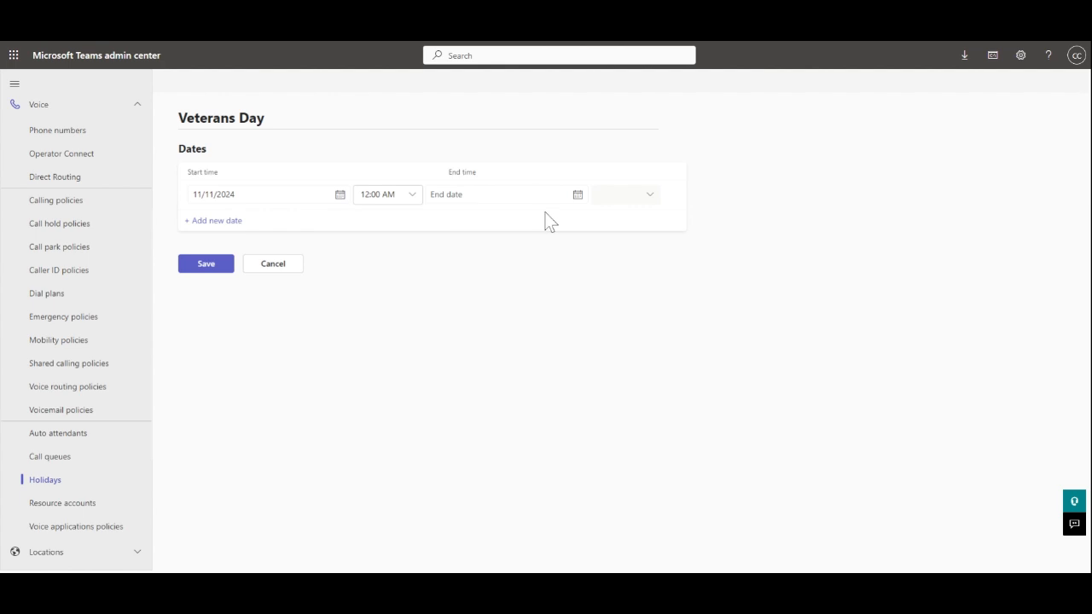
pyautogui.click(577, 196)
pyautogui.click(635, 308)
pyautogui.click(472, 287)
# - Add a second range, November 11 to 12, 2025, and save the holiday
pyautogui.click(232, 221)
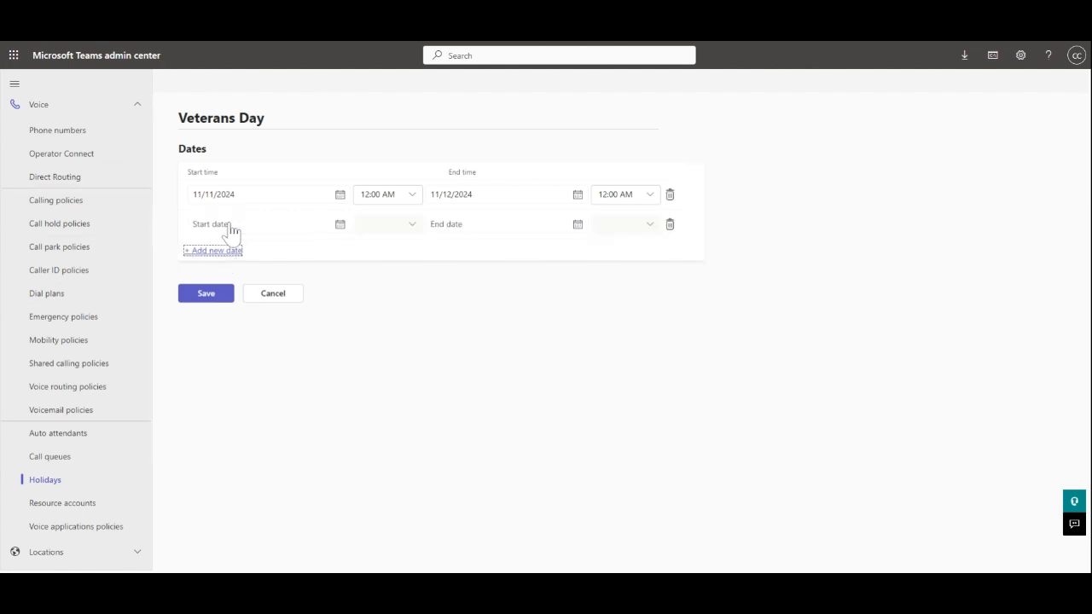
pyautogui.click(340, 225)
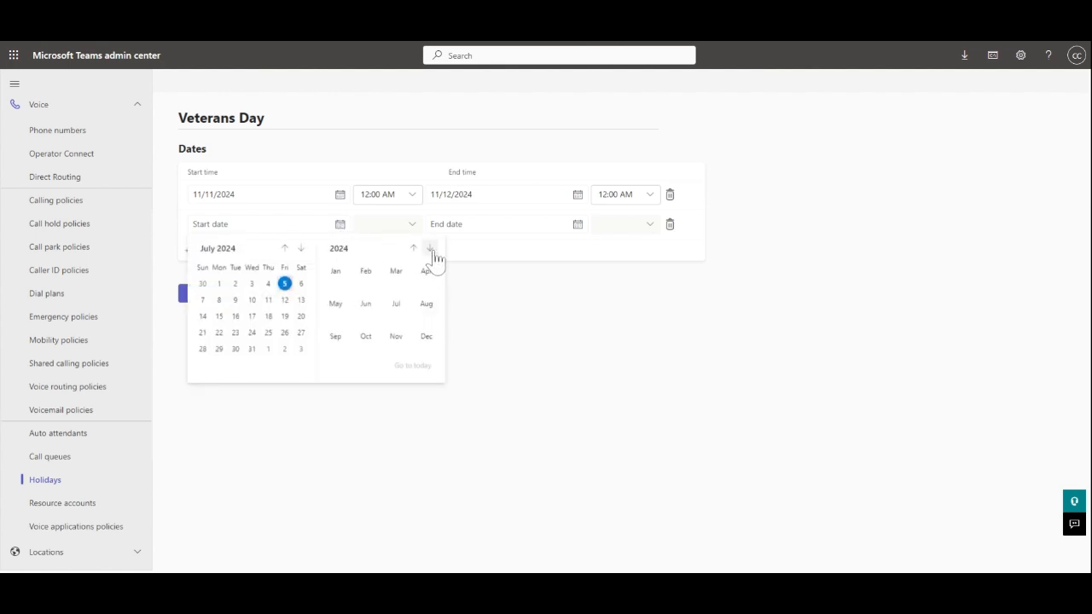
pyautogui.click(430, 249)
pyautogui.click(395, 336)
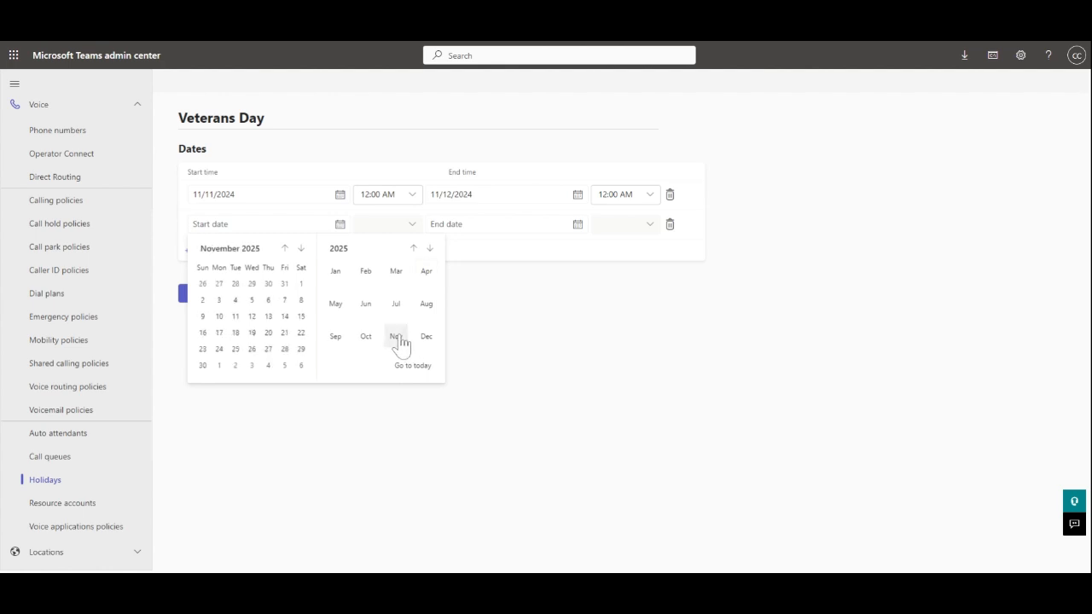
pyautogui.click(232, 318)
pyautogui.click(578, 225)
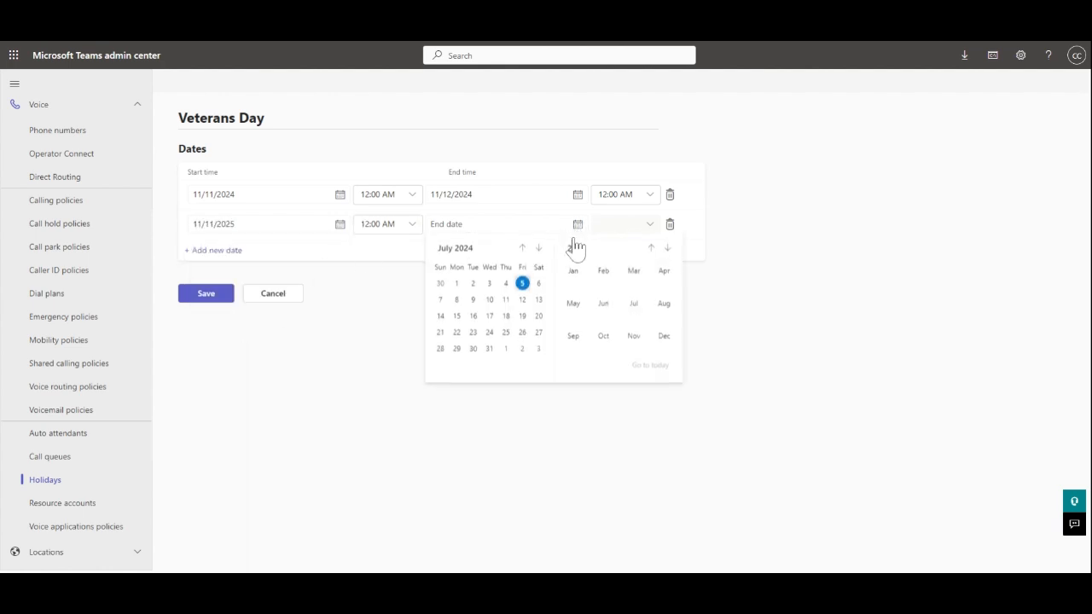
pyautogui.click(668, 248)
pyautogui.click(633, 338)
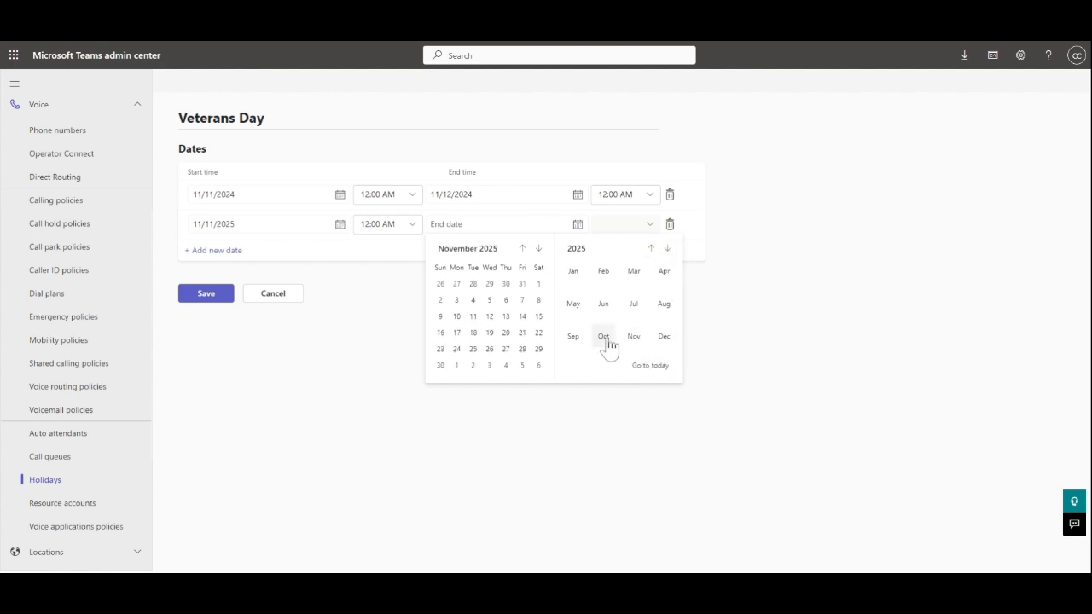
pyautogui.click(490, 317)
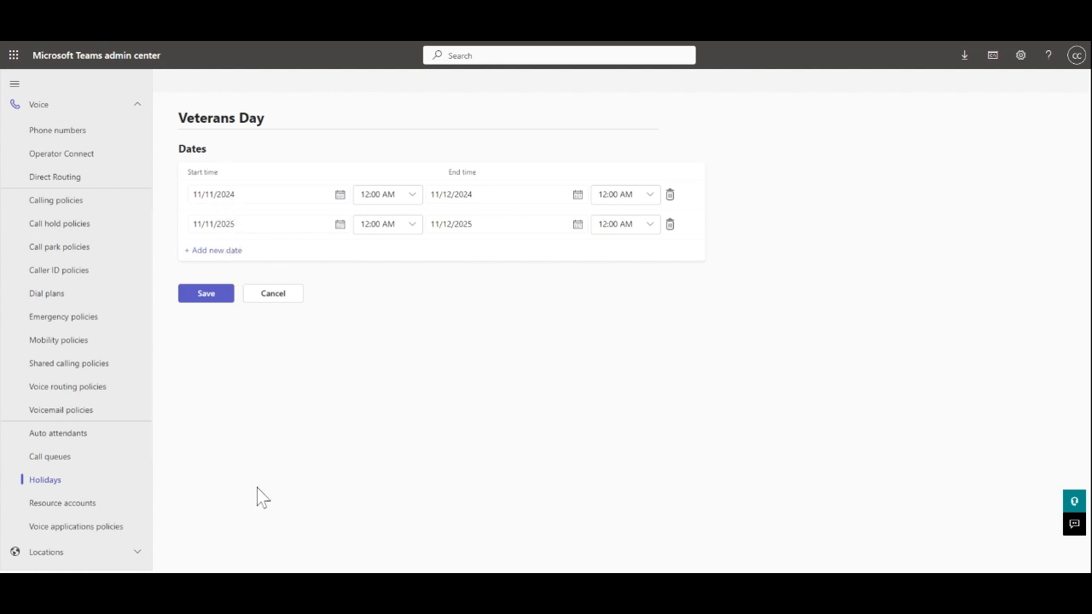
pyautogui.click(214, 298)
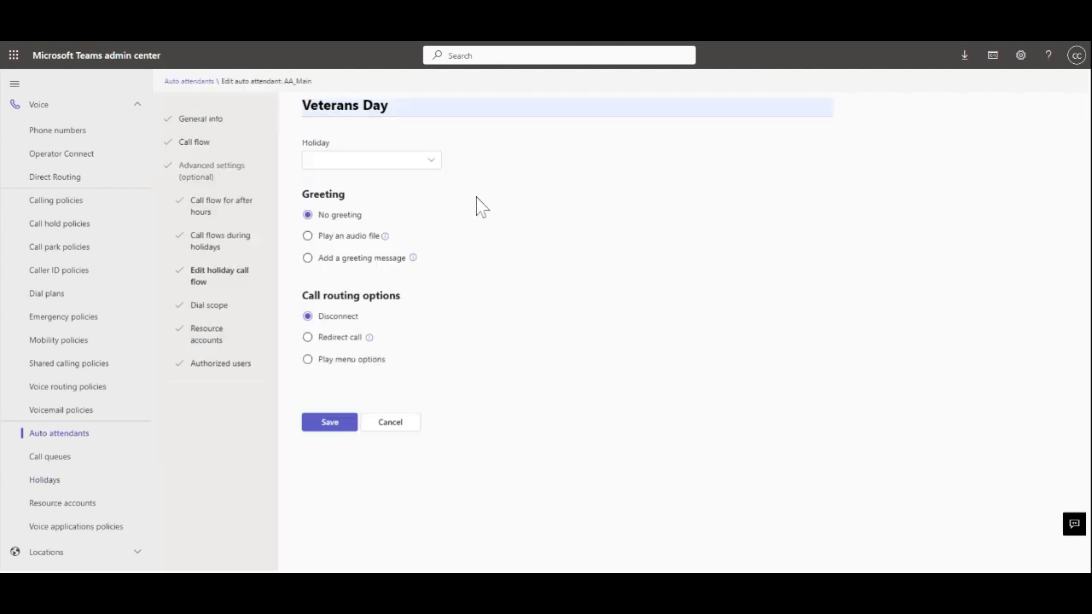
# - Use the Veterans Day holiday, route calls to Play menu options, and choose a typed greeting
pyautogui.click(432, 170)
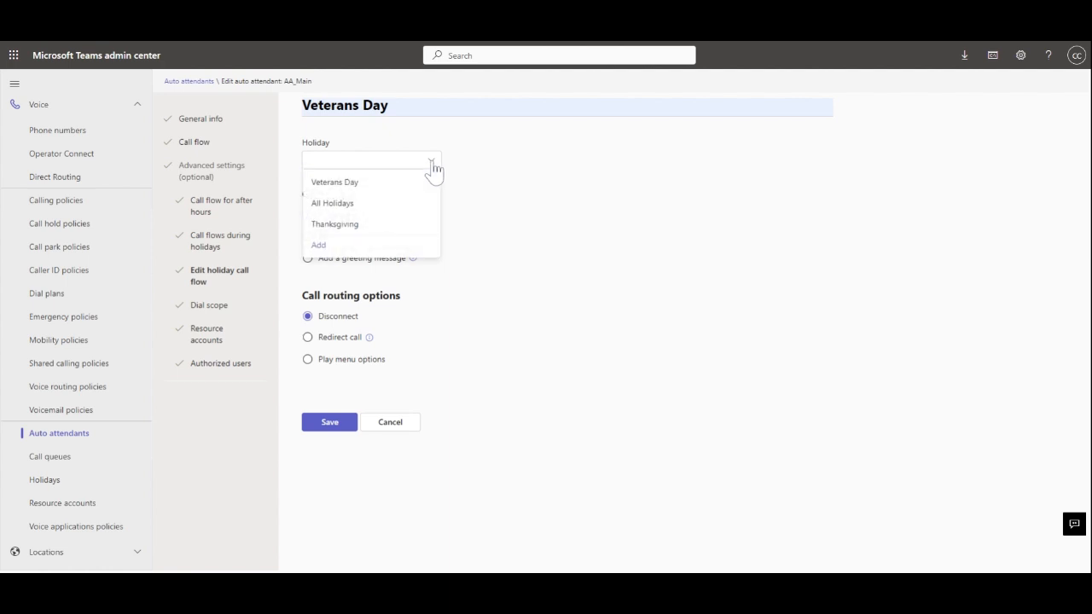
pyautogui.click(363, 183)
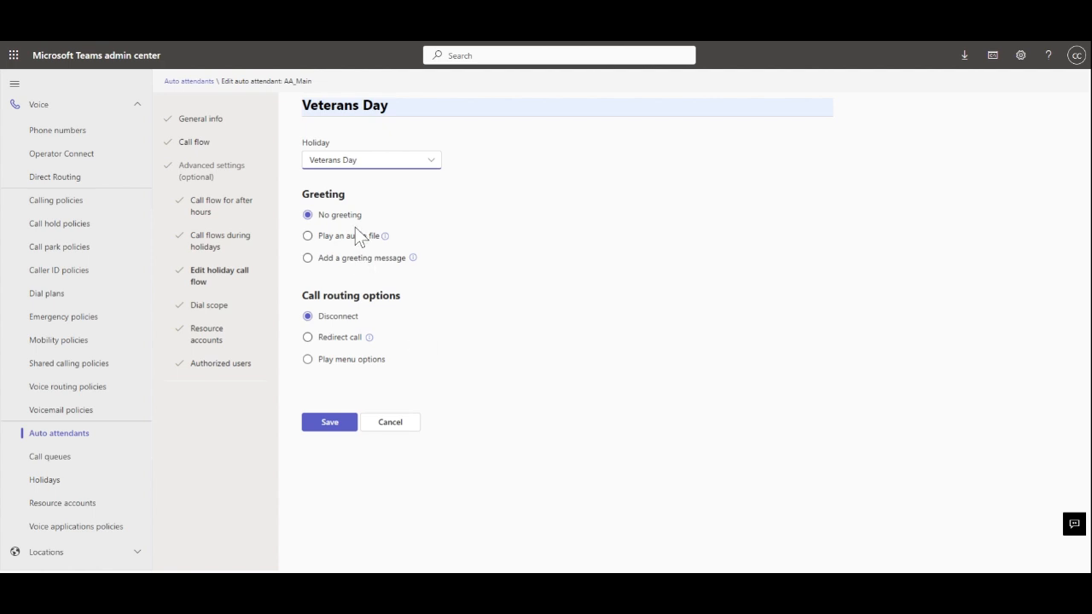
pyautogui.click(307, 359)
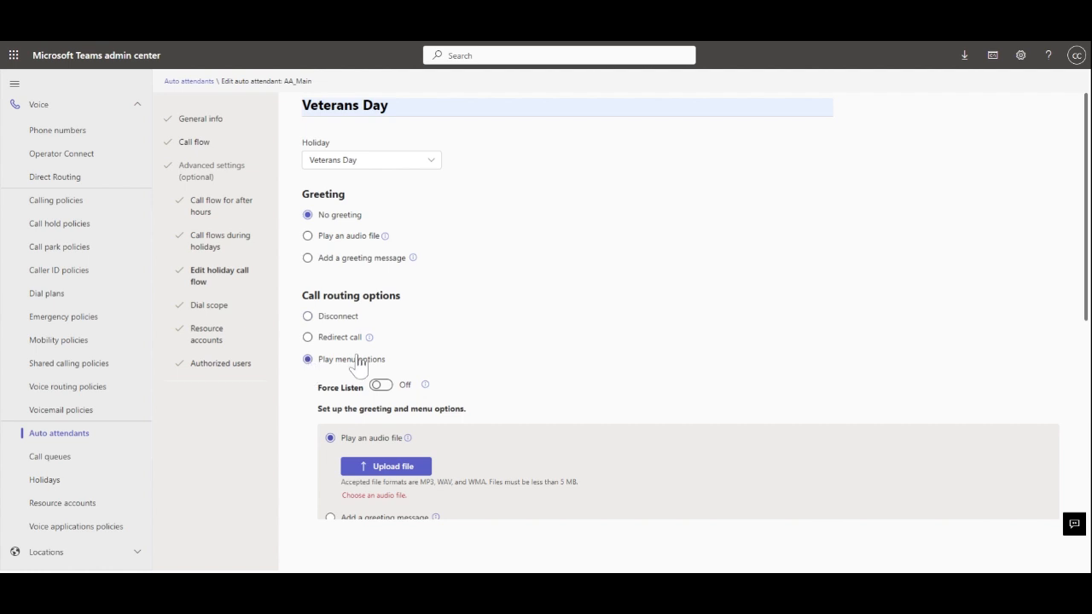
pyautogui.scroll(-3, 551, 390)
pyautogui.click(330, 285)
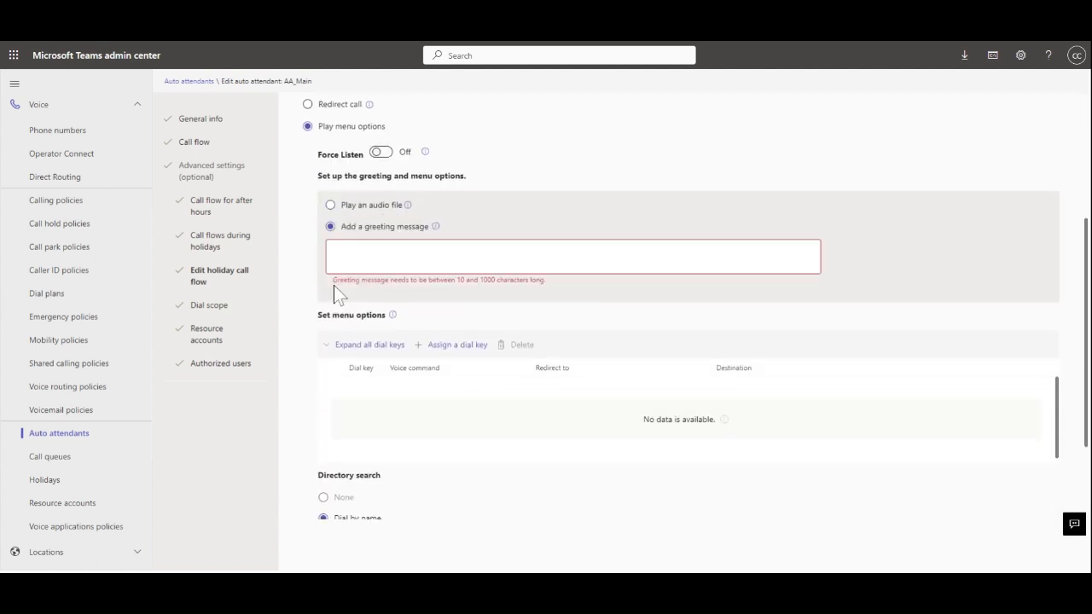
# - Paste the closed-for-Veterans-Day greeting and add dial key 8 with voice command 'Voicemail'
pyautogui.write('Thank you for calling PSCTN Services. We are currently closed in observance of Veterans Day. We will be open tomorrow at 8am pacific. Please call back during business hours or leave us a voicemail by Pressing eight or by saying Voicemail."')
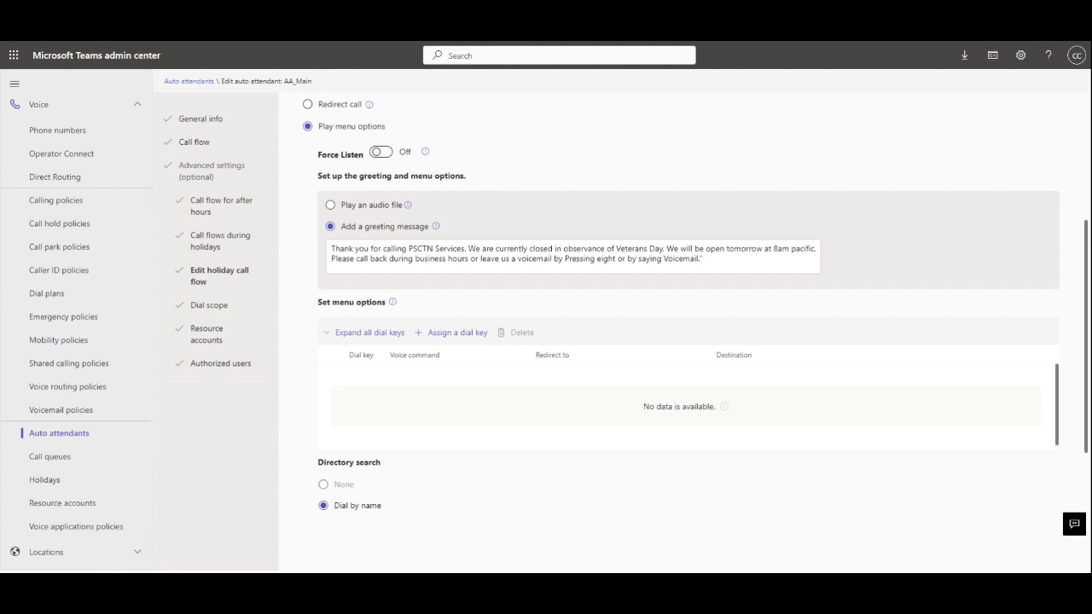
pyautogui.click(453, 335)
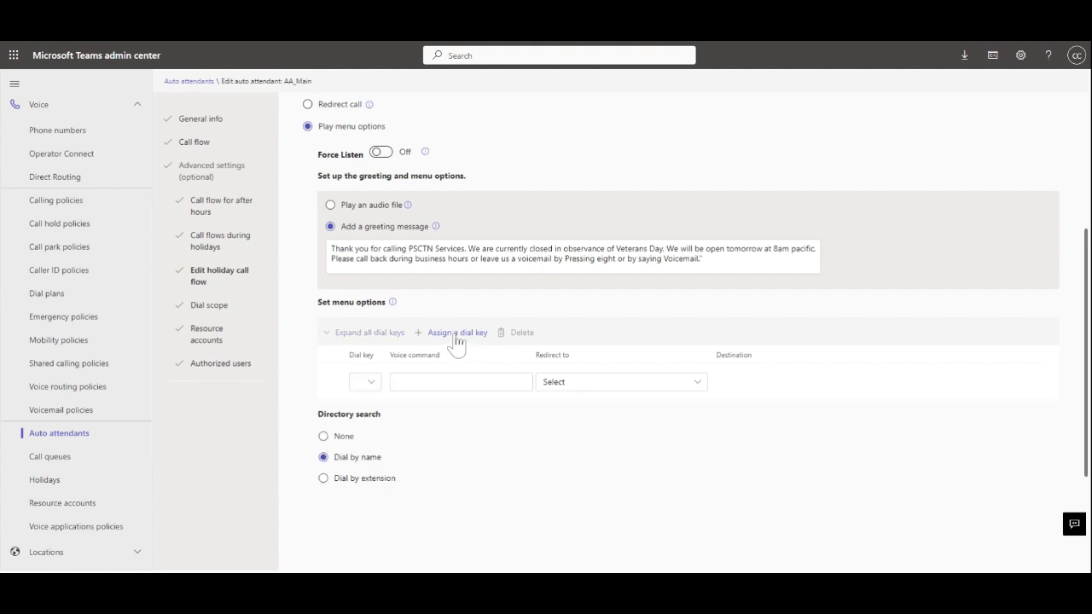
pyautogui.click(375, 384)
pyautogui.click(375, 308)
pyautogui.press('Tab')
pyautogui.write('Voicemail')
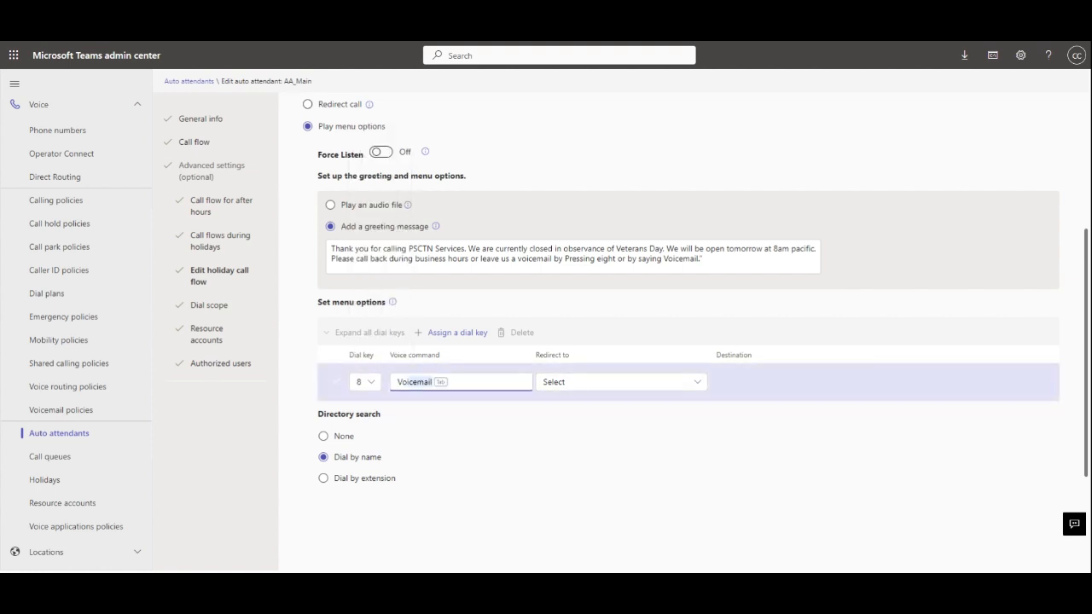
pyautogui.press('Tab')
# - Redirect key 8 to Shared VM voicemail with transcription, set directory search None, and save
pyautogui.click(698, 384)
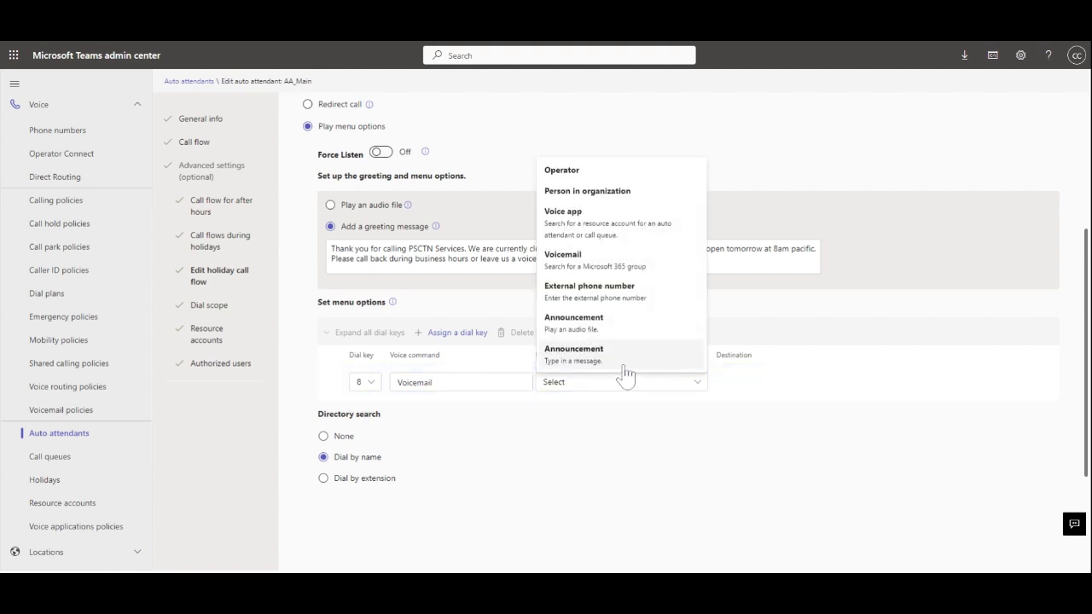
pyautogui.click(585, 261)
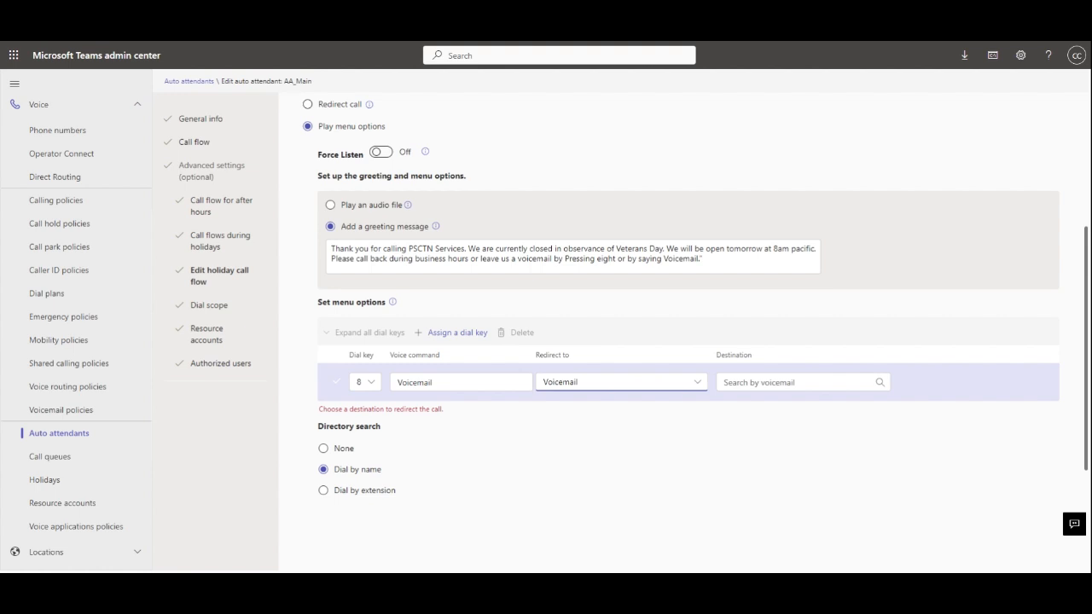
pyautogui.write('sha')
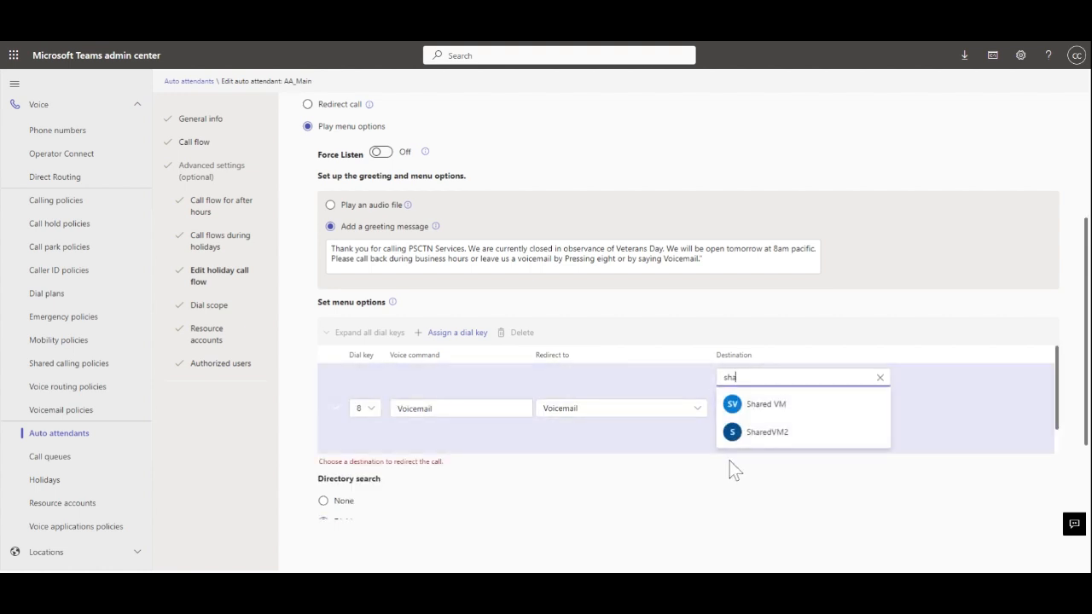
pyautogui.click(771, 410)
pyautogui.click(402, 415)
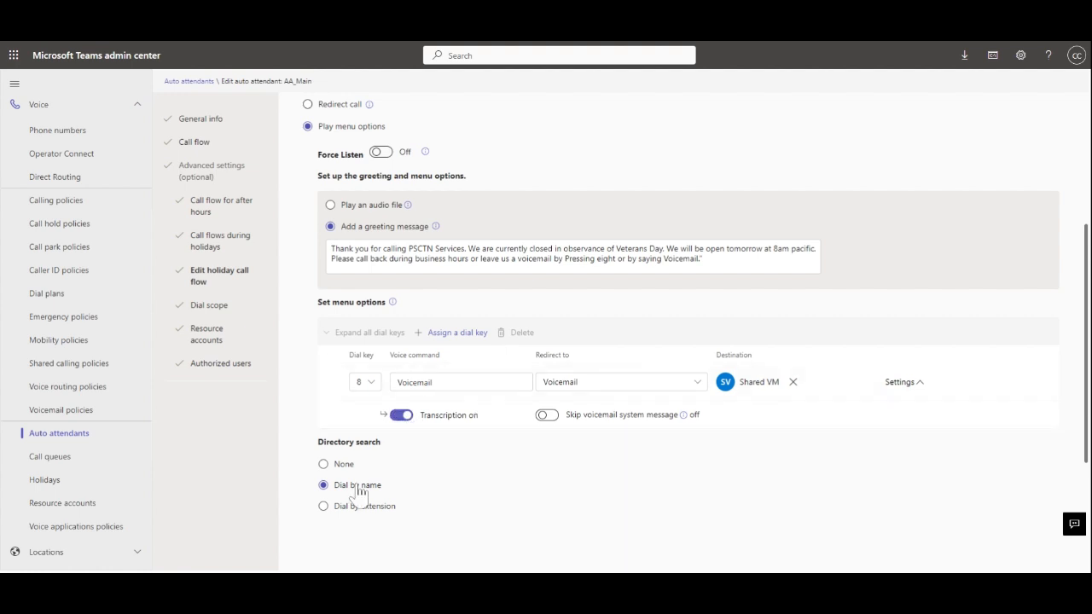
pyautogui.click(324, 465)
pyautogui.scroll(-2, 529, 511)
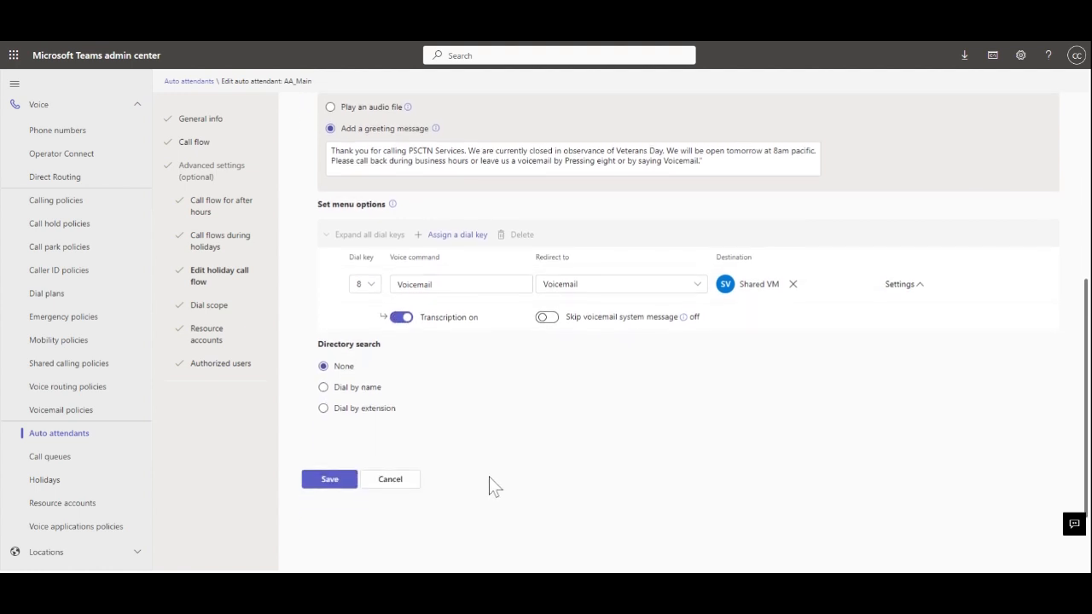
pyautogui.click(330, 480)
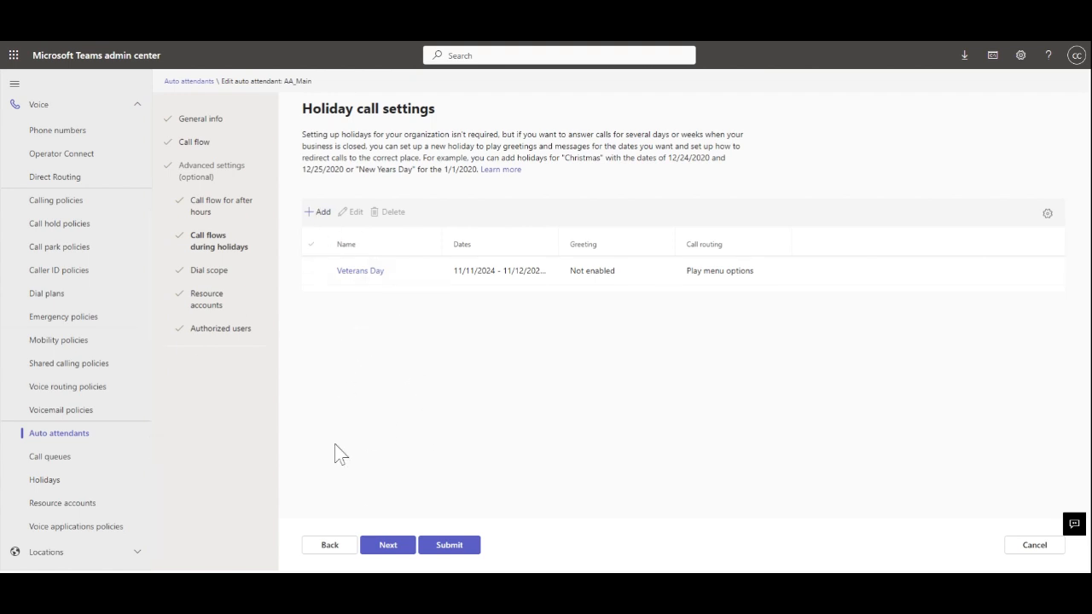
# - Continue from the holiday list to the Dial scope step
pyautogui.click(388, 546)
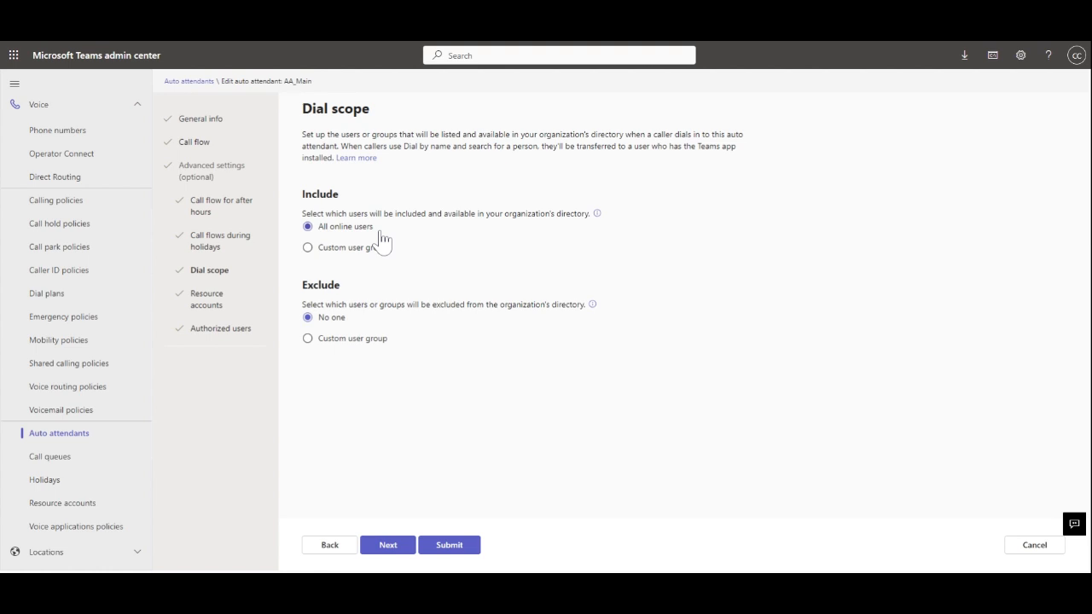
# - Keep dial scope at all online users with no exclusions and move to Resource accounts
pyautogui.click(309, 249)
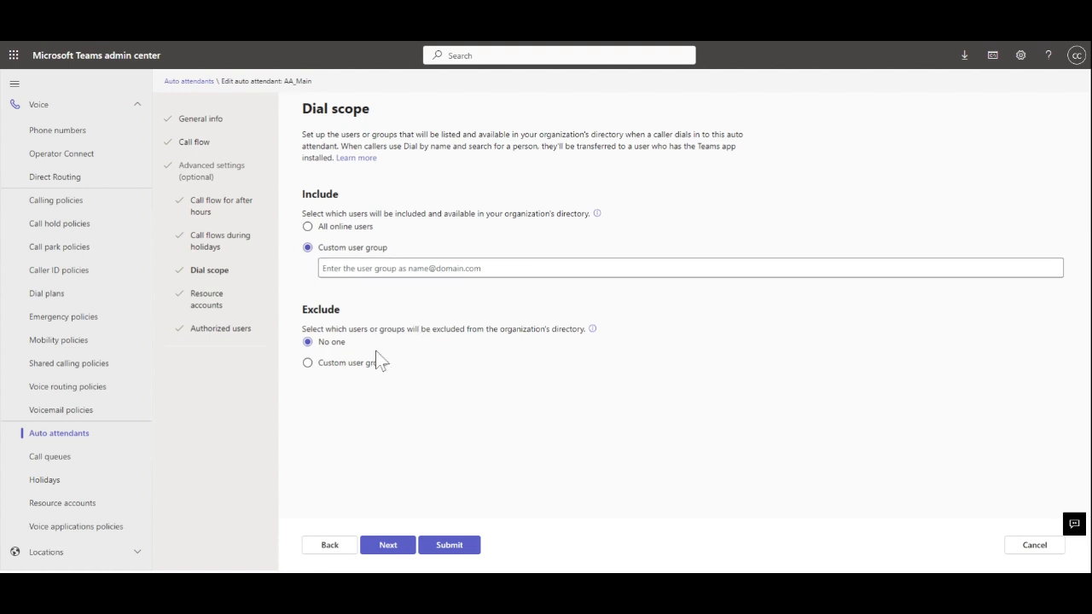
pyautogui.click(308, 362)
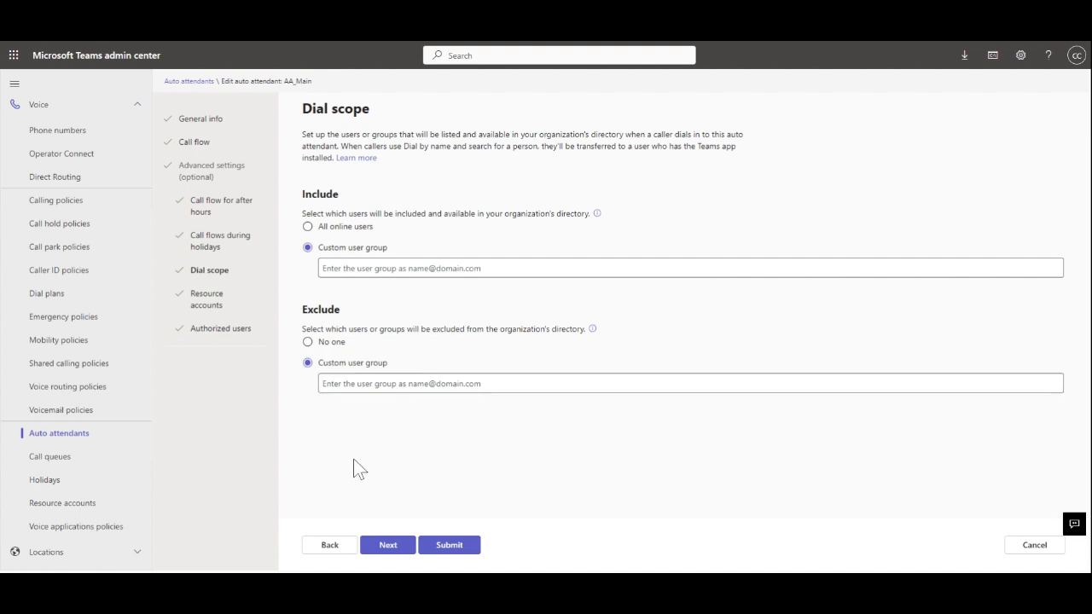
pyautogui.click(307, 341)
pyautogui.click(307, 226)
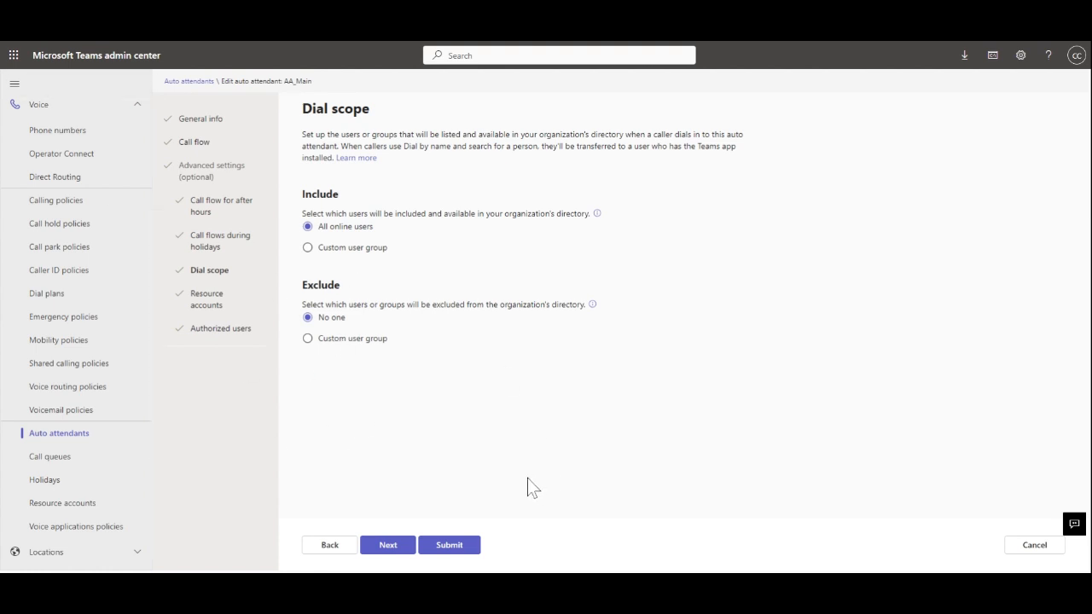
pyautogui.click(388, 545)
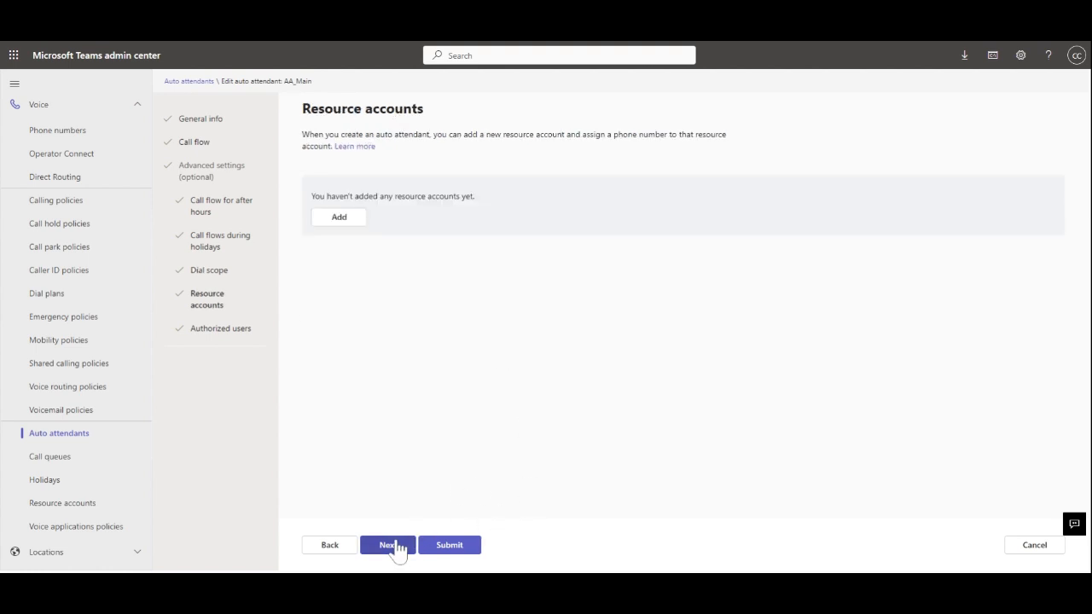
# - Attach resource account AA_Main, found by searching 'AA', and proceed to Authorized users
pyautogui.click(340, 217)
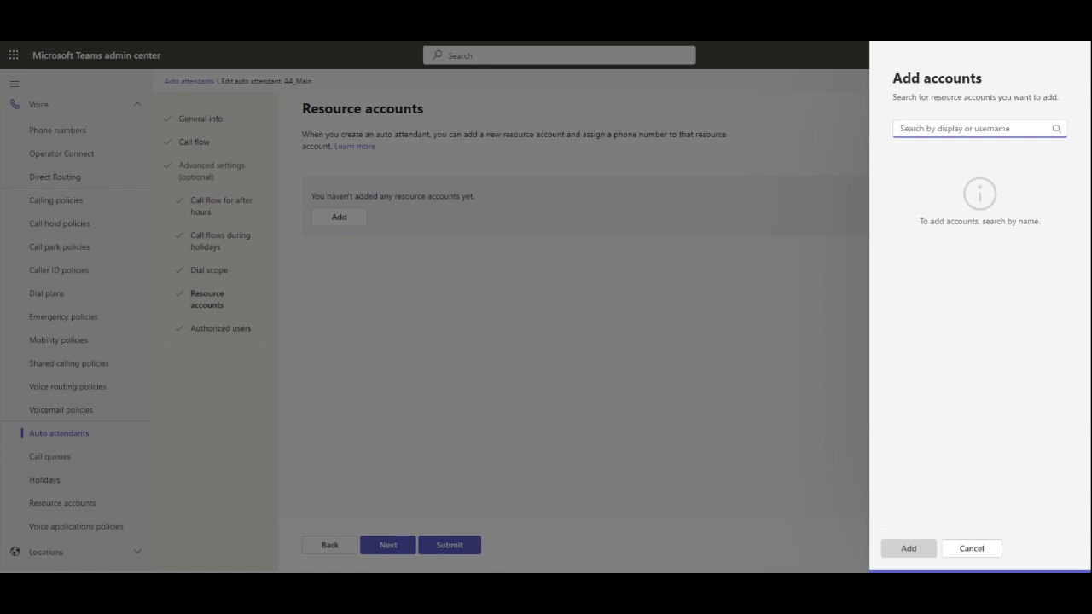
pyautogui.write('AA_')
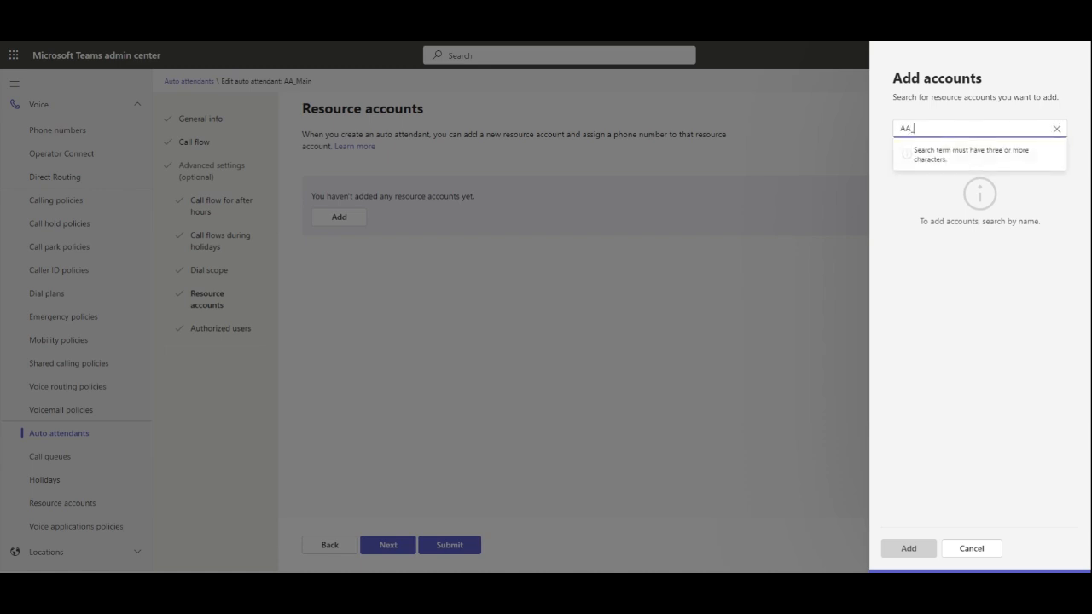
pyautogui.moveTo(964, 220)
pyautogui.click(1032, 213)
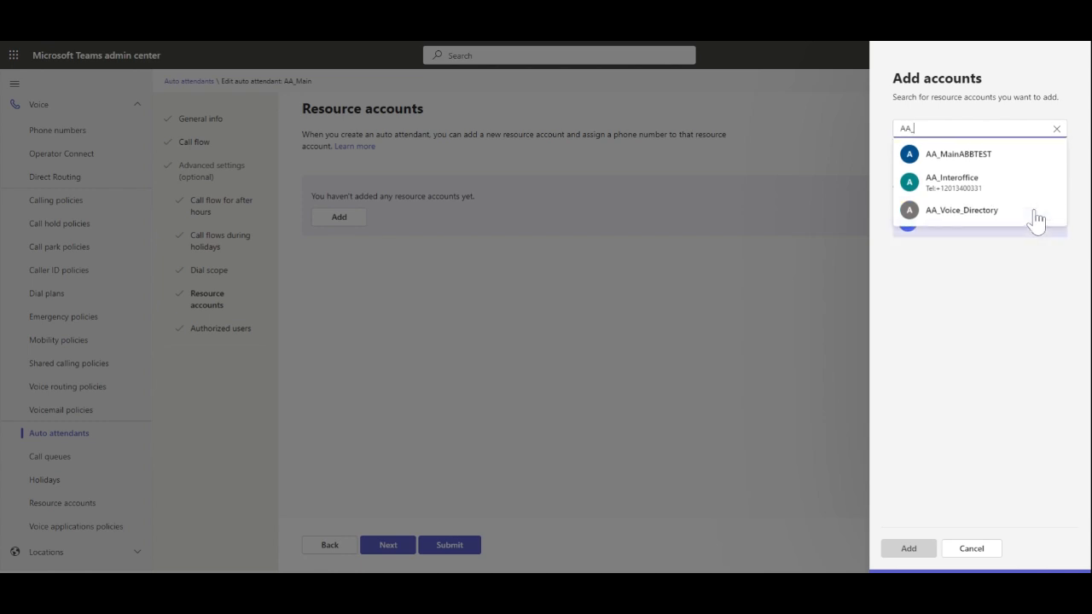
pyautogui.click(917, 552)
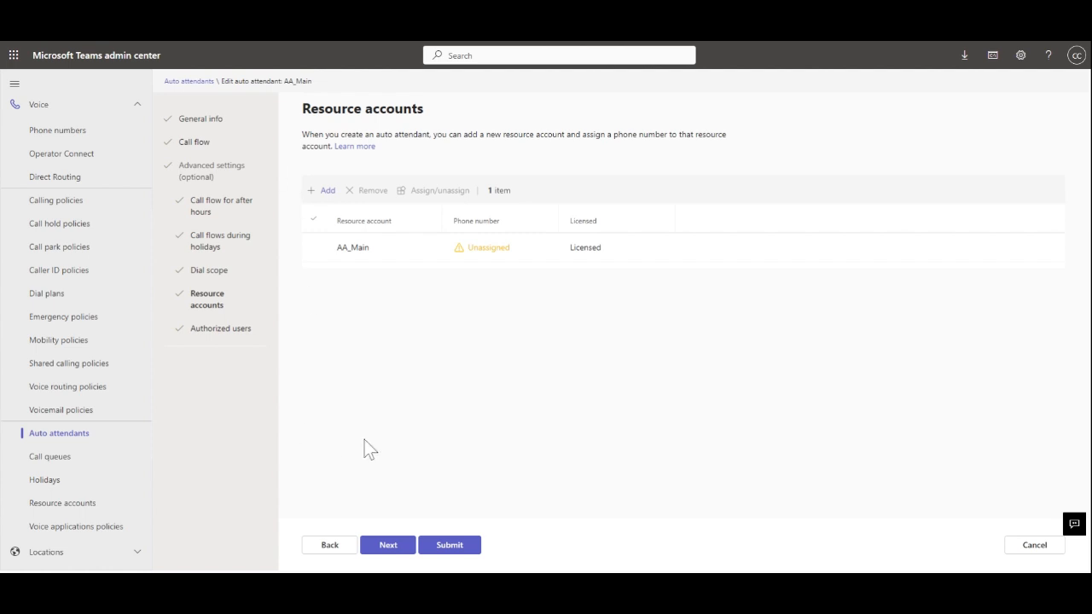
pyautogui.click(386, 548)
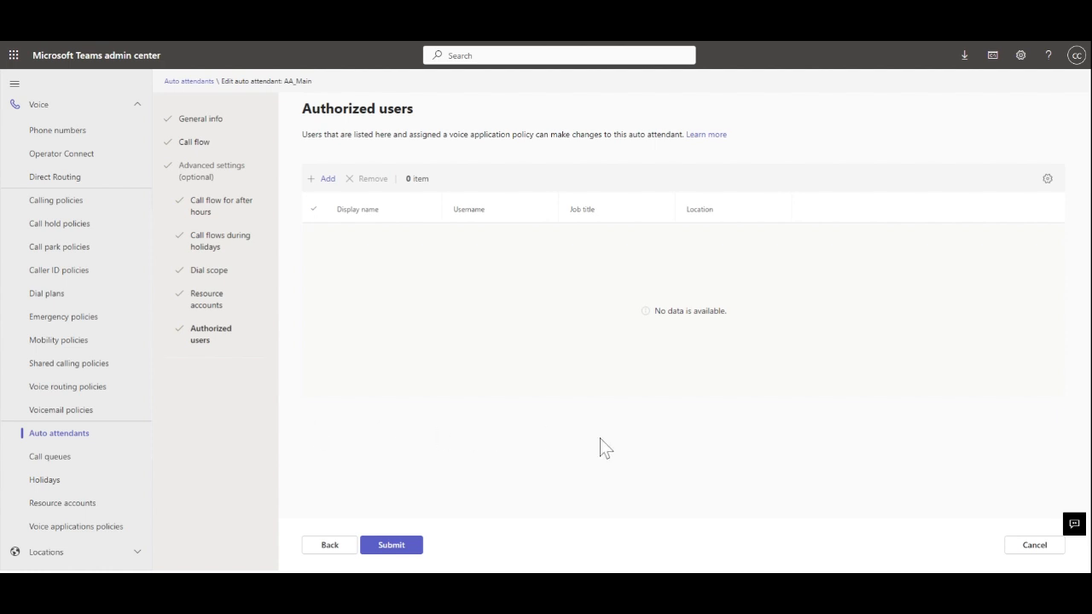
# - Submit the AA_Main auto attendant with no authorized users
pyautogui.click(395, 549)
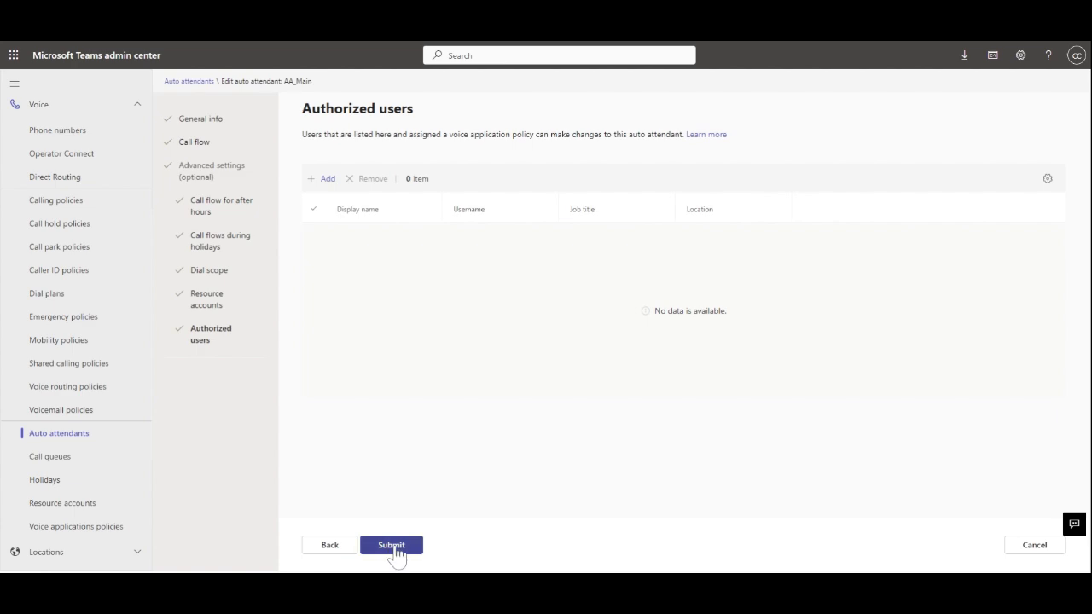